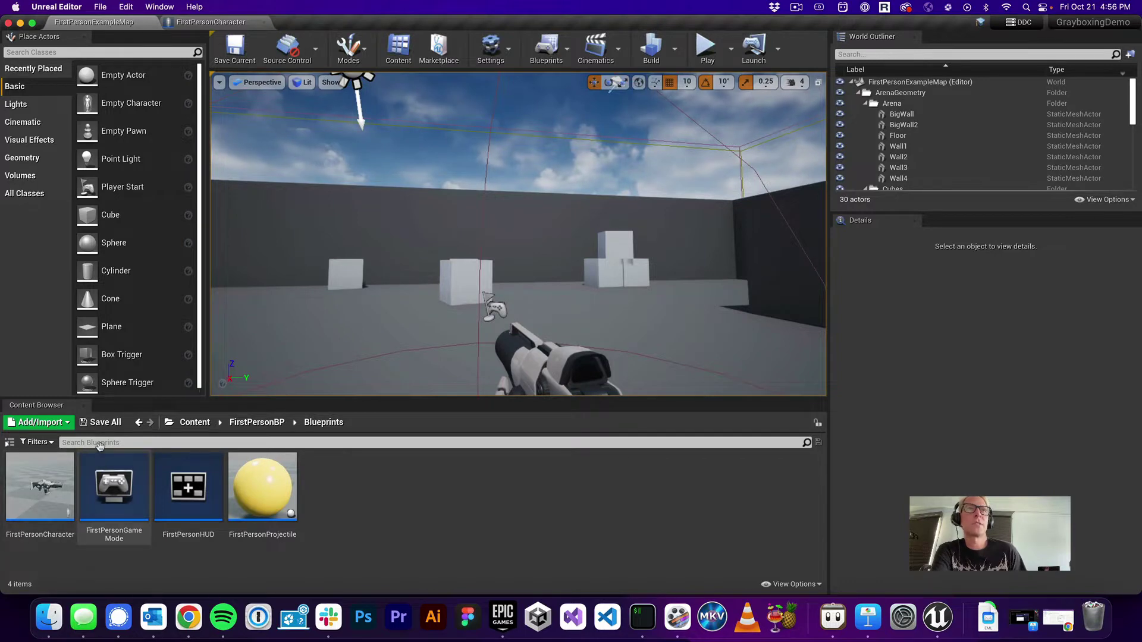
From the top-level Content folder, shrink the Content Browser thumbnail scale in View Options.
click(194, 427)
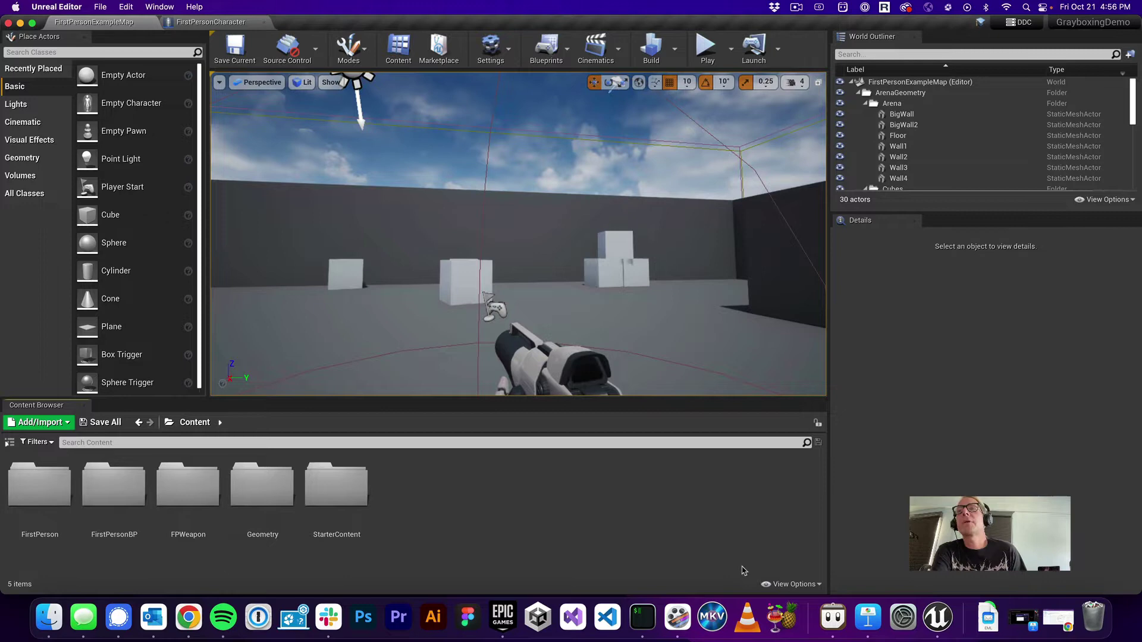
click(784, 585)
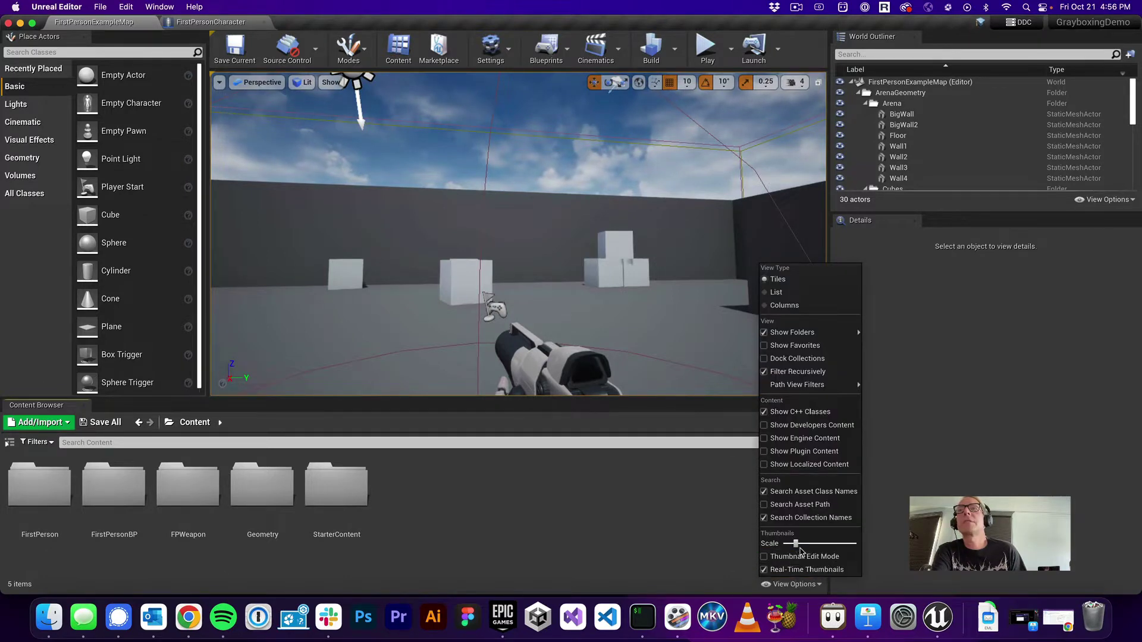
drag(796, 544, 788, 545)
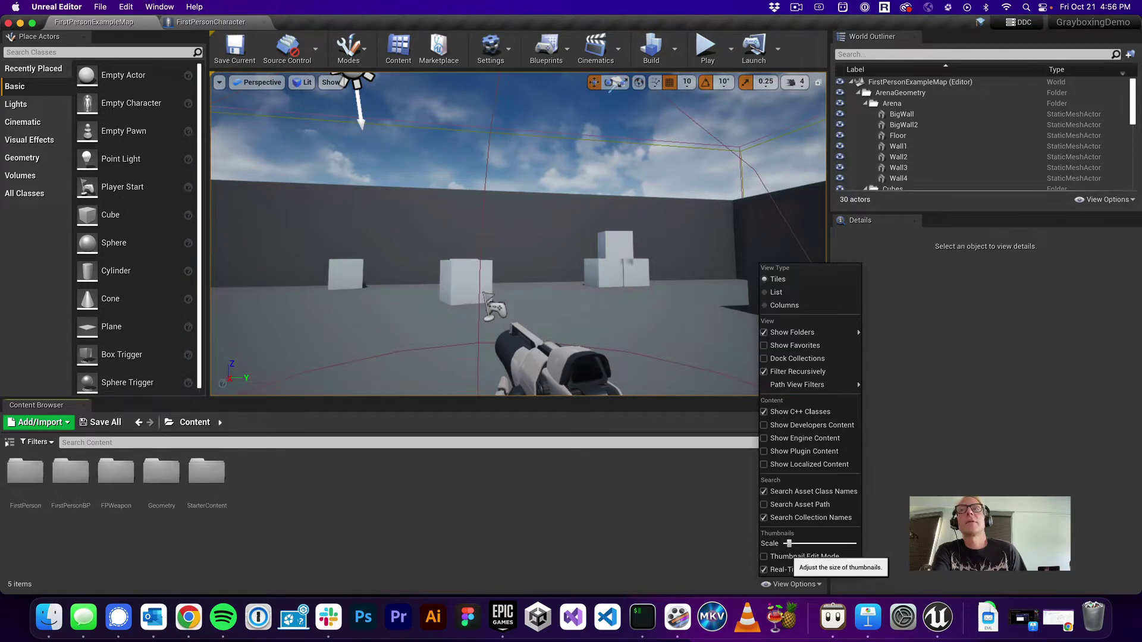
click(466, 529)
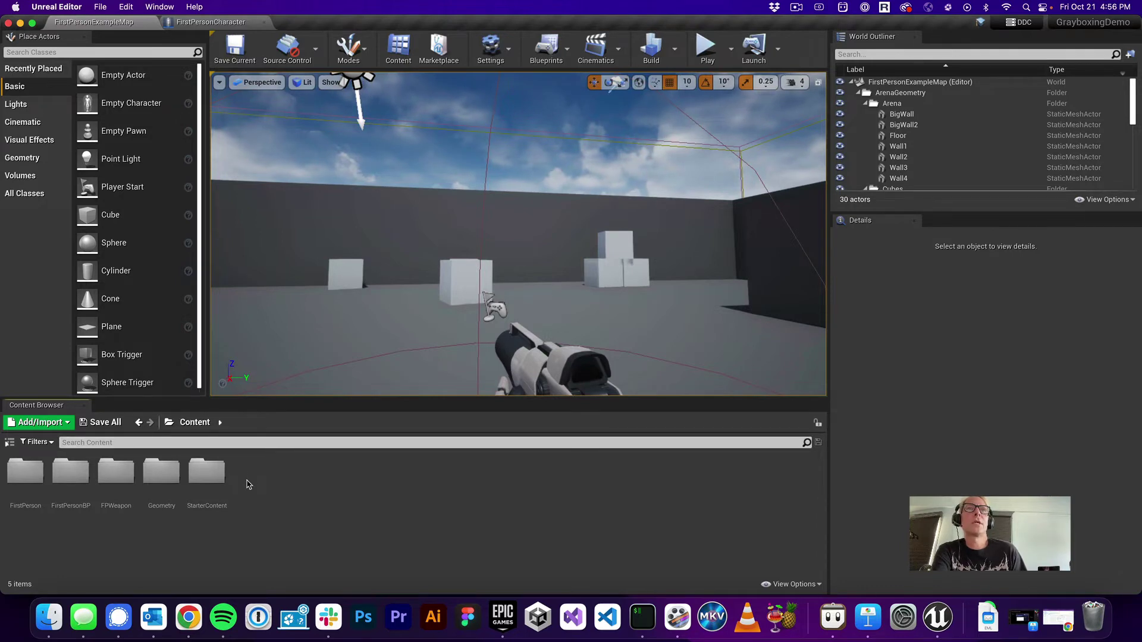
Browse into FirstPersonBP > Blueprints to list FirstPersonCharacter and the other three blueprints.
click(541, 362)
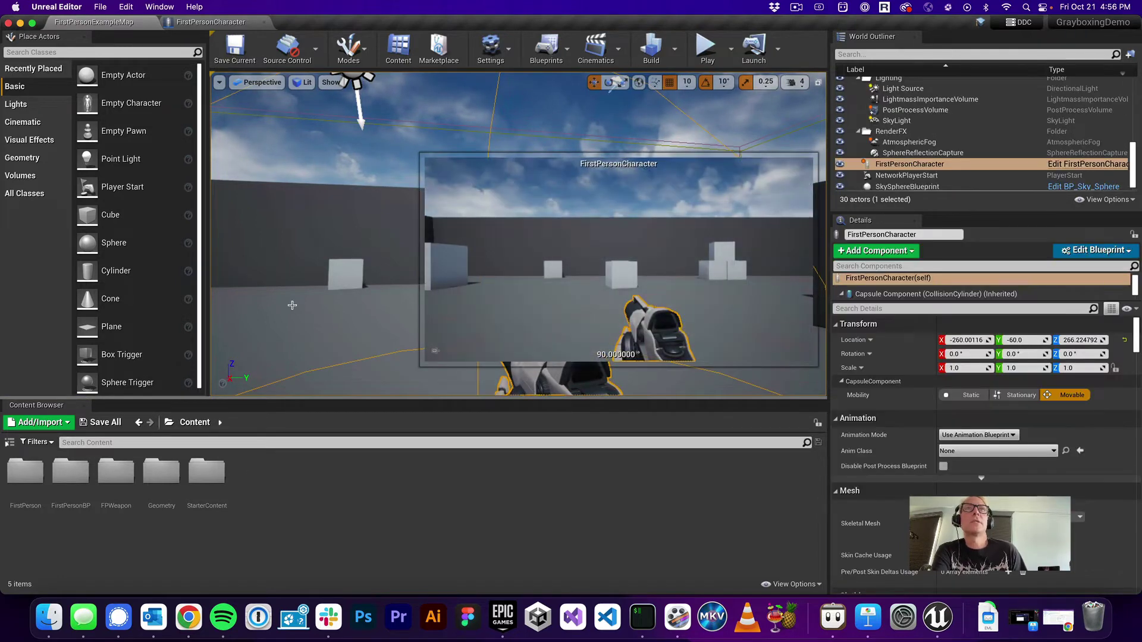
click(466, 328)
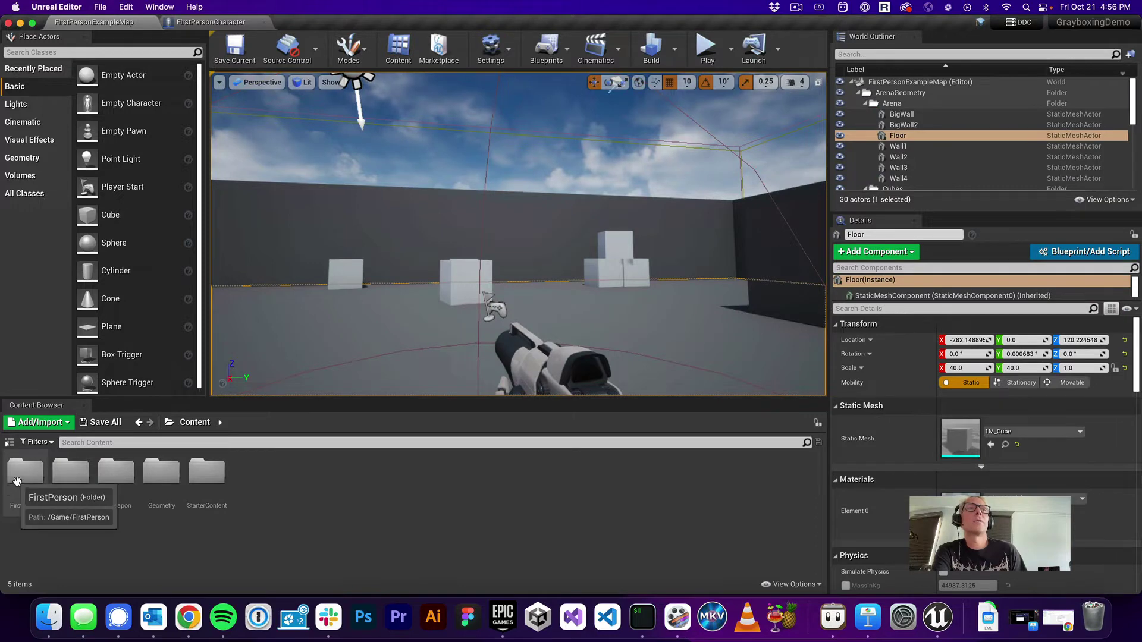
double_click(66, 473)
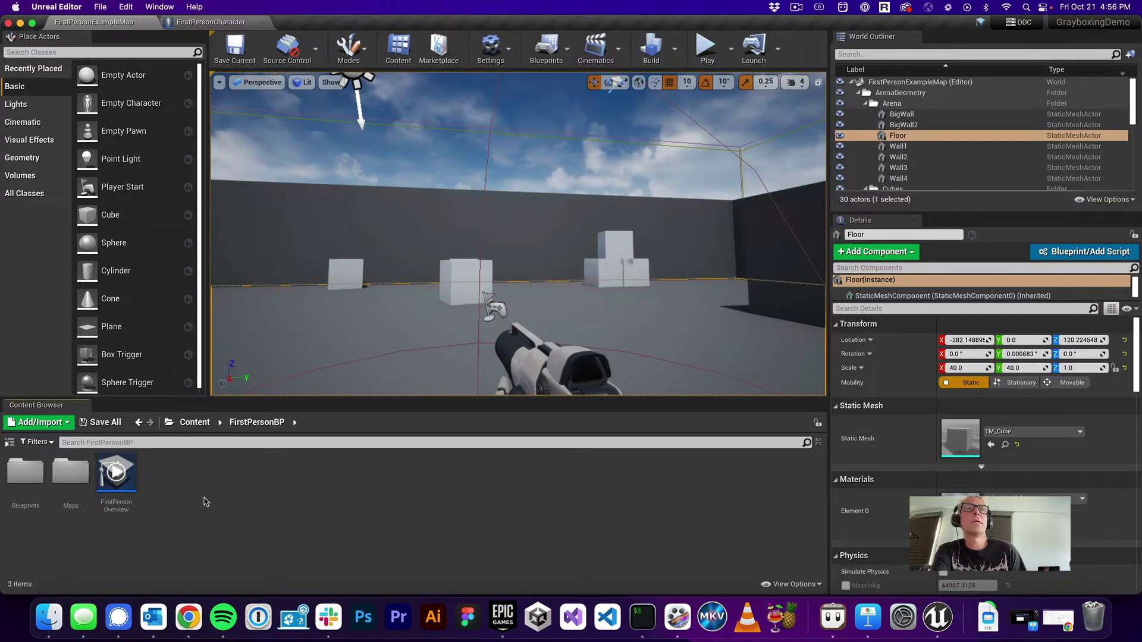
double_click(25, 473)
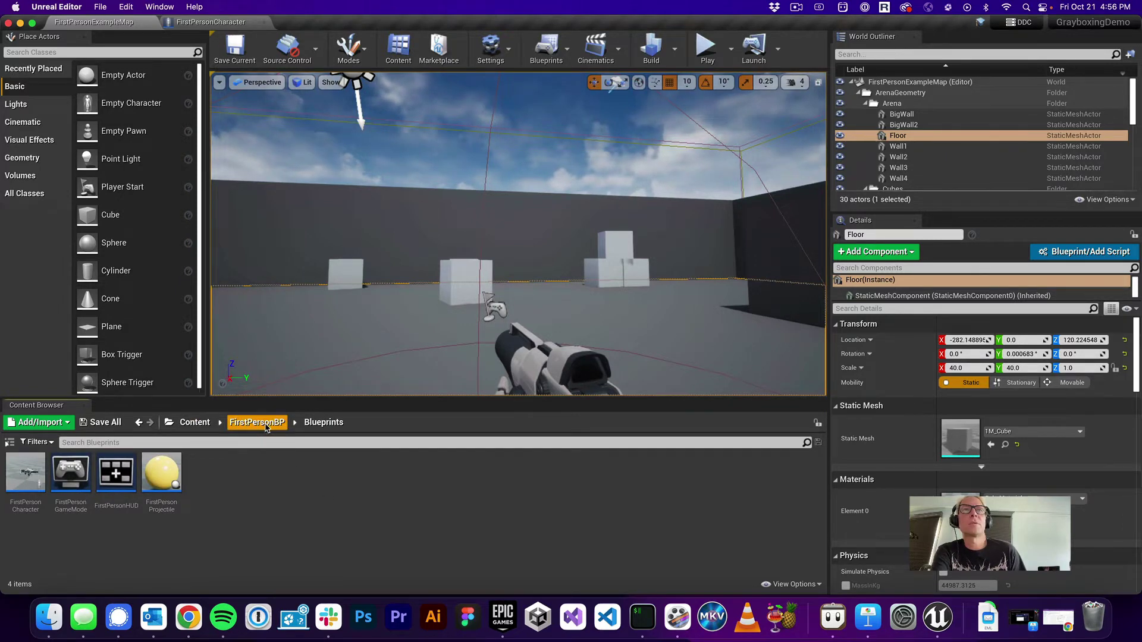
mouse_move(22, 488)
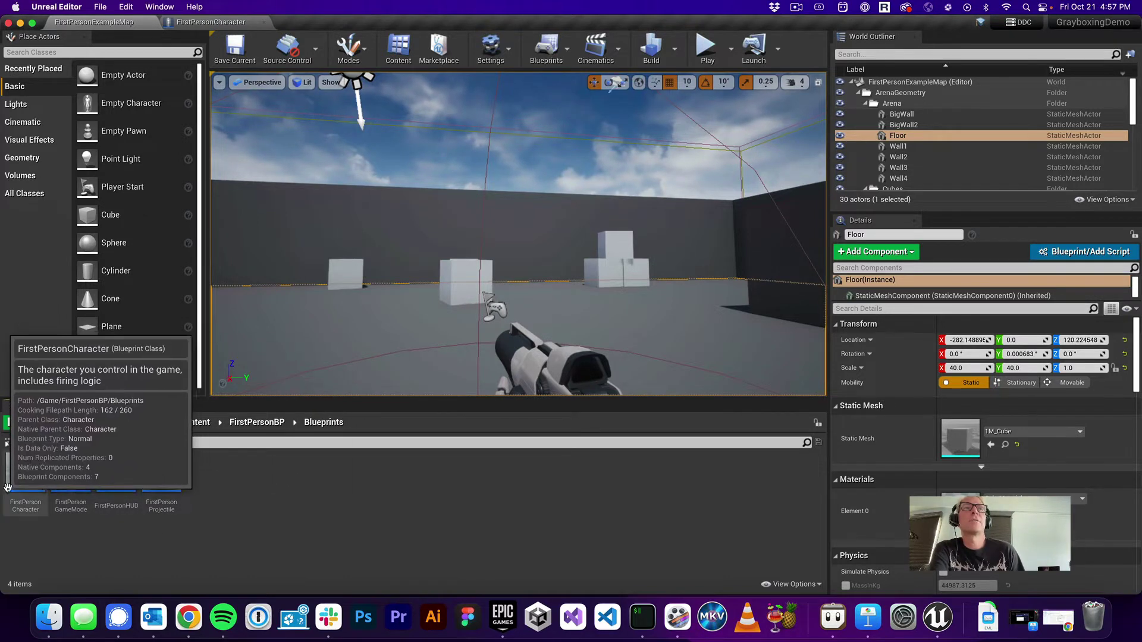
Expand the World Outliner list below its splitter and select the FirstPersonCharacter actor.
click(510, 346)
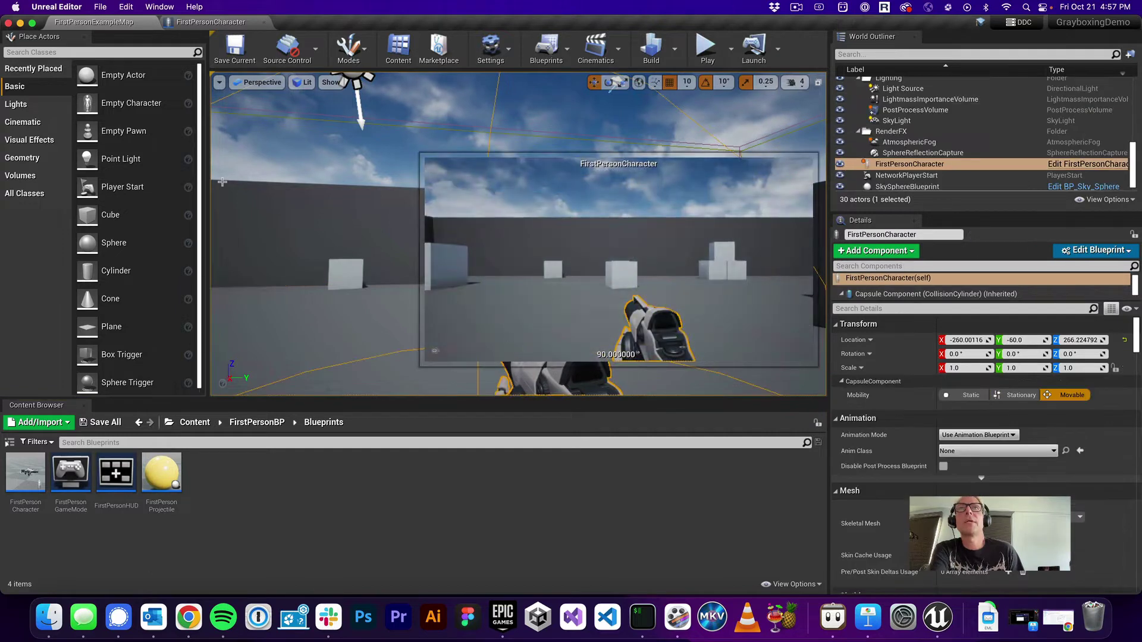
click(284, 187)
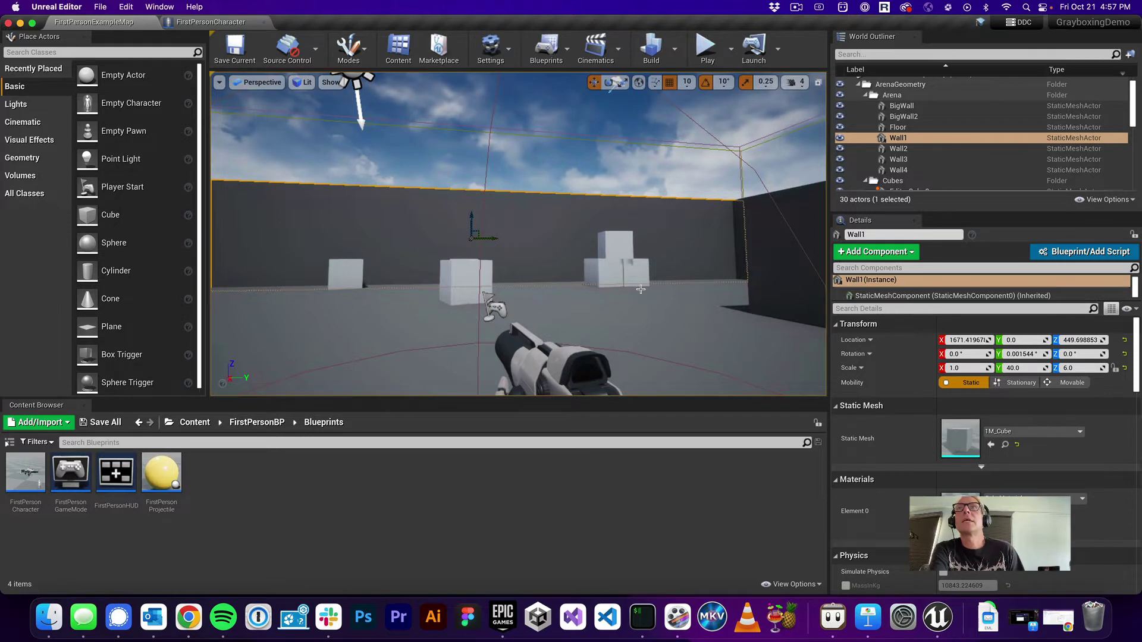
scroll(895, 135, down, 5)
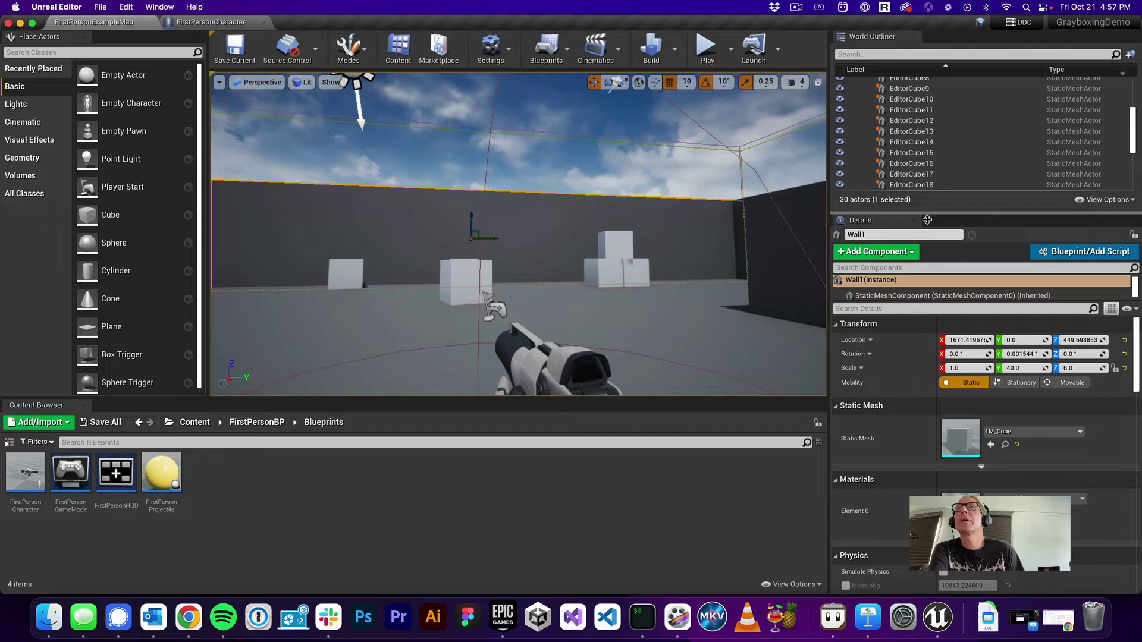
drag(929, 215, 931, 387)
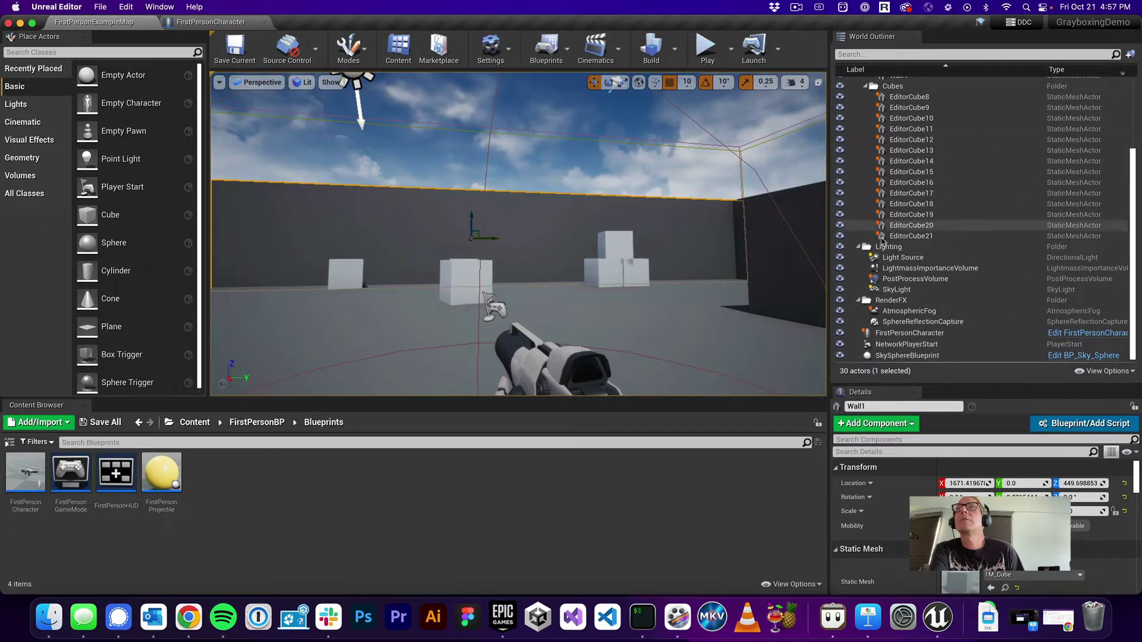
drag(965, 384, 956, 395)
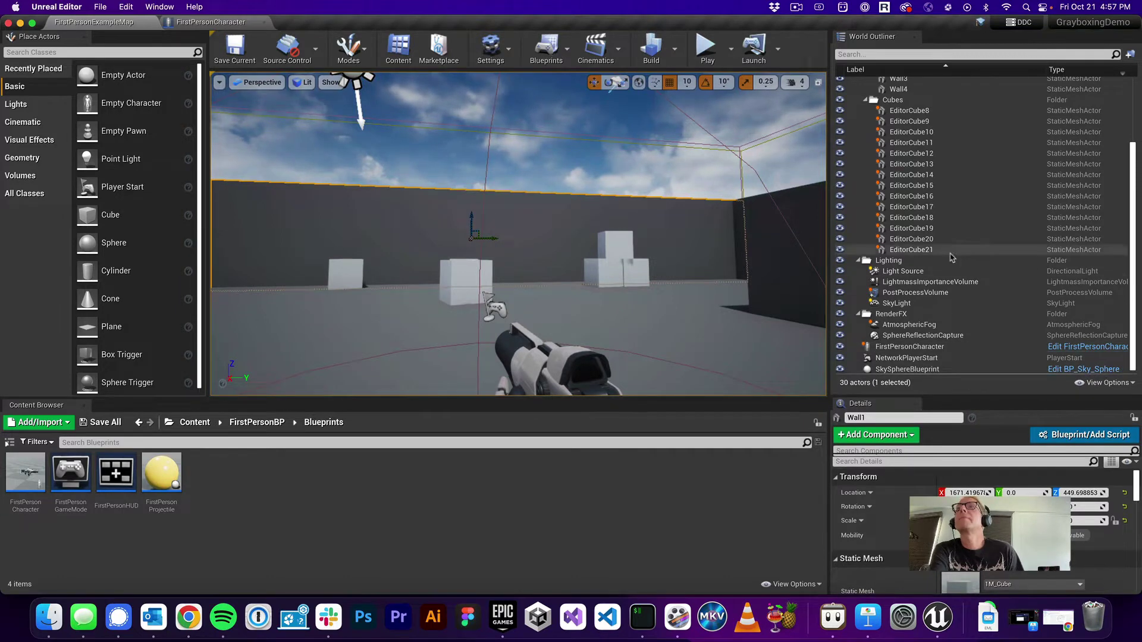
click(935, 348)
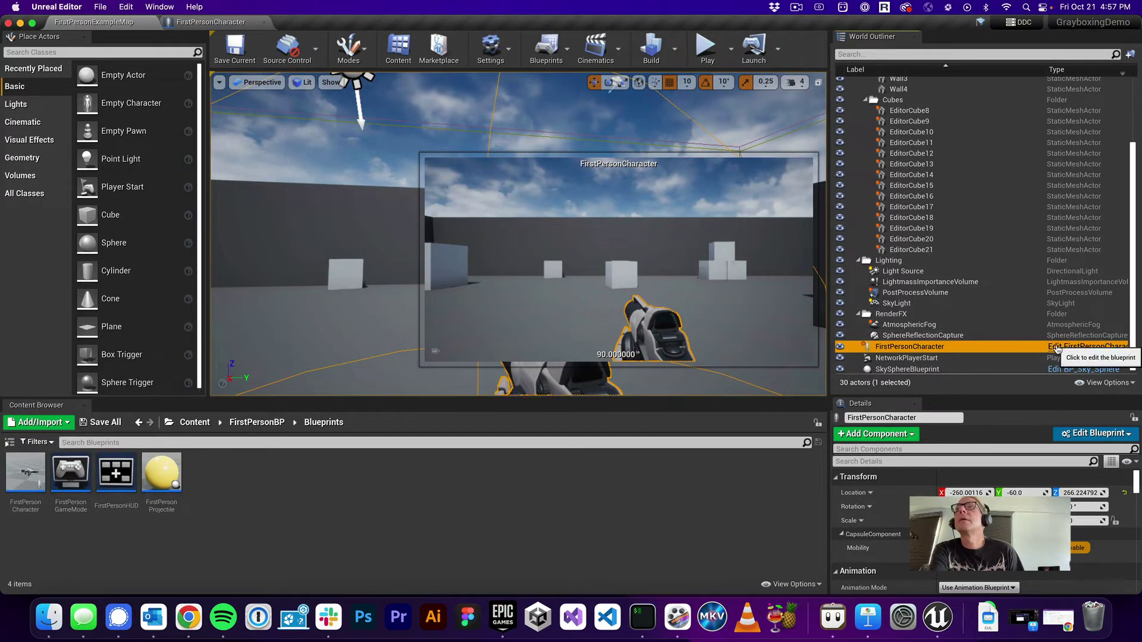
Edit FirstPersonCharacter, review its Construction Script, then view the arms and gun in its Viewport.
click(1055, 348)
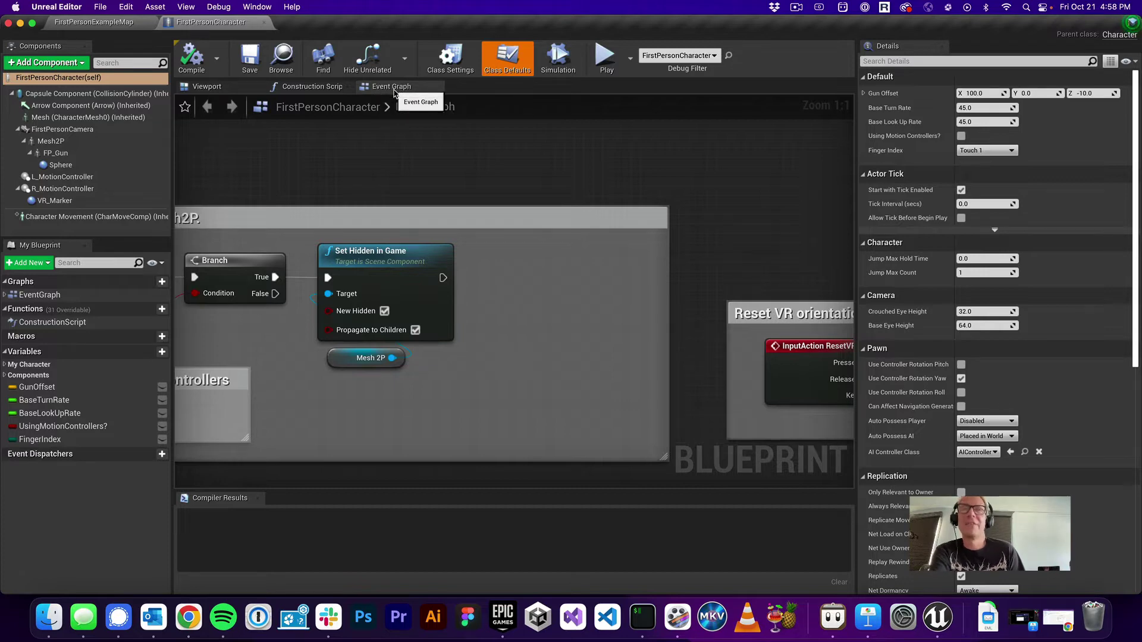
click(314, 90)
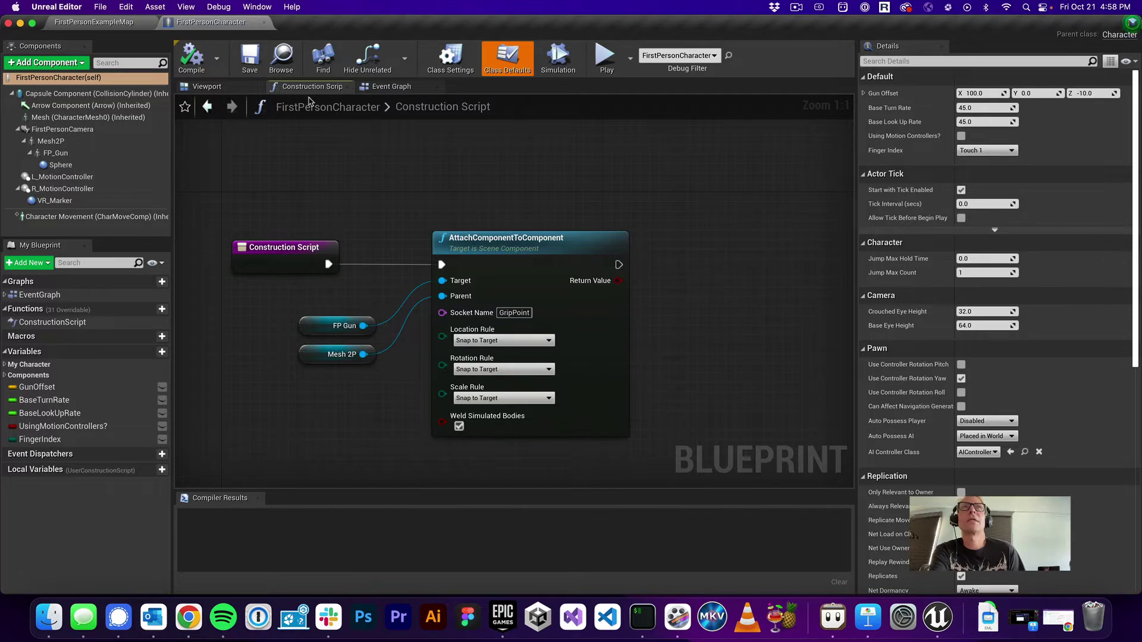
click(224, 89)
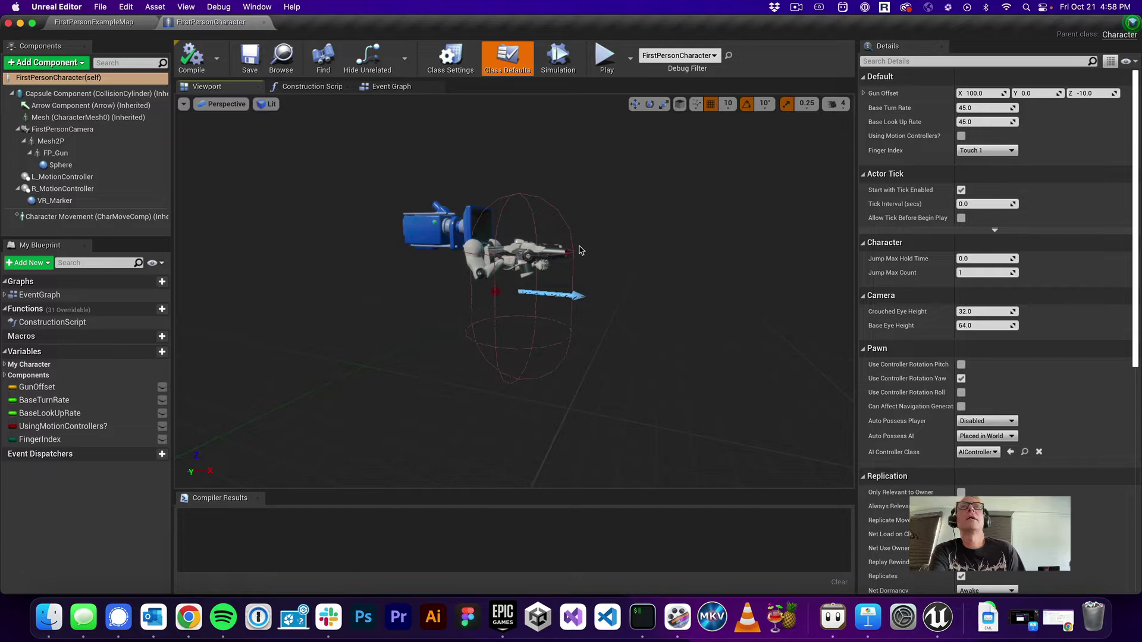
Frame the arms and gun in the blueprint preview, then delete the FP_Gun component.
click(518, 251)
key(f)
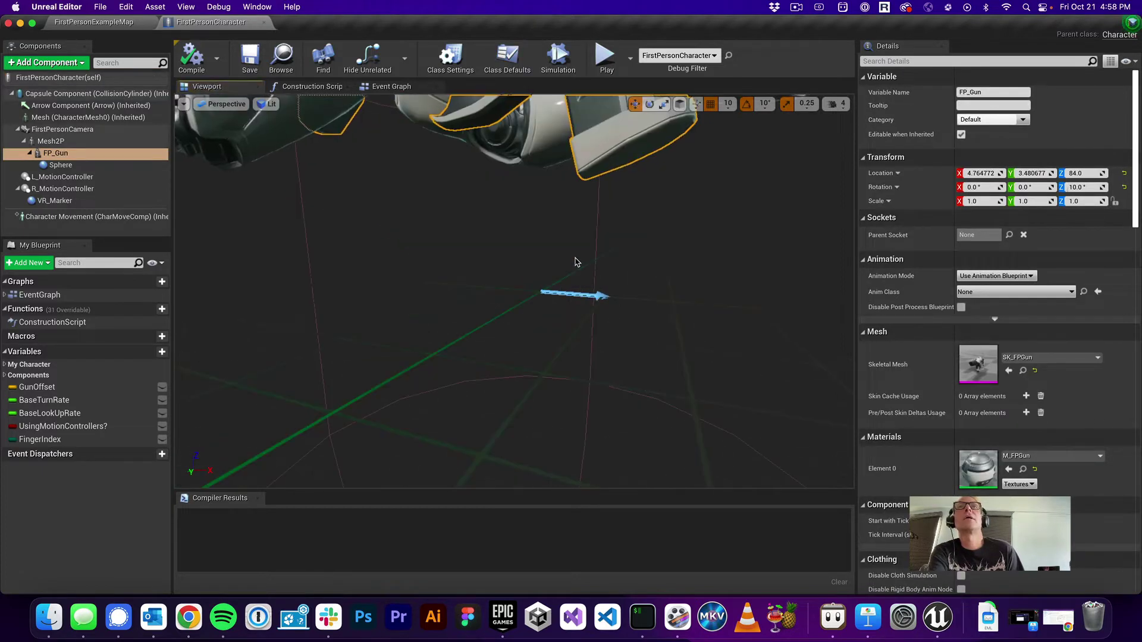
scroll(575, 262, down, 5)
drag(576, 262, 530, 265)
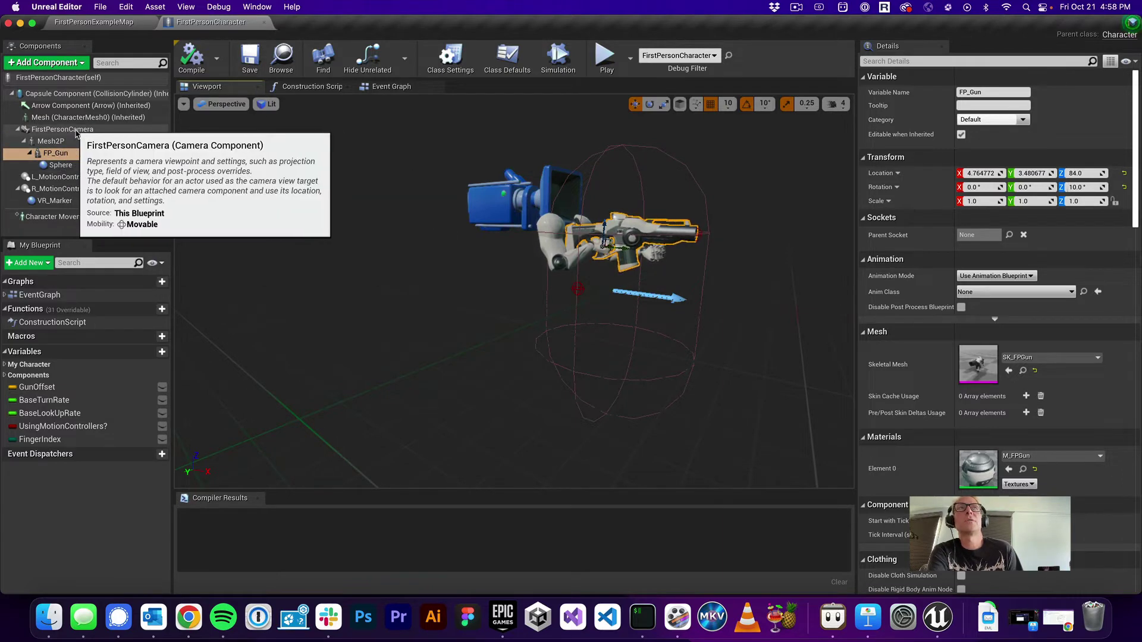
click(62, 143)
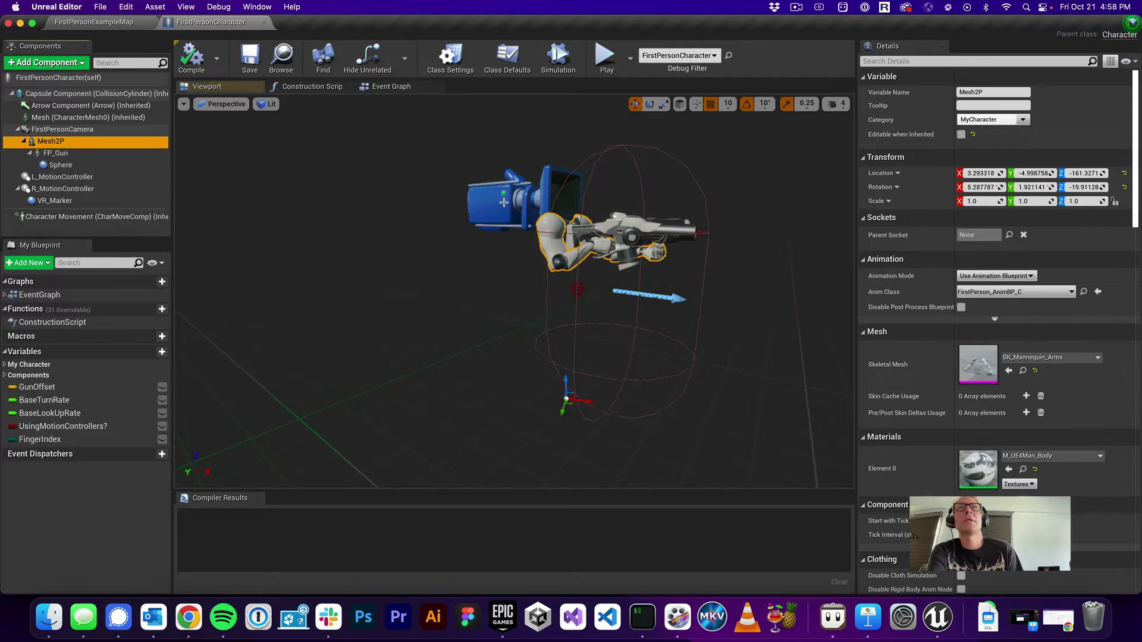
click(55, 153)
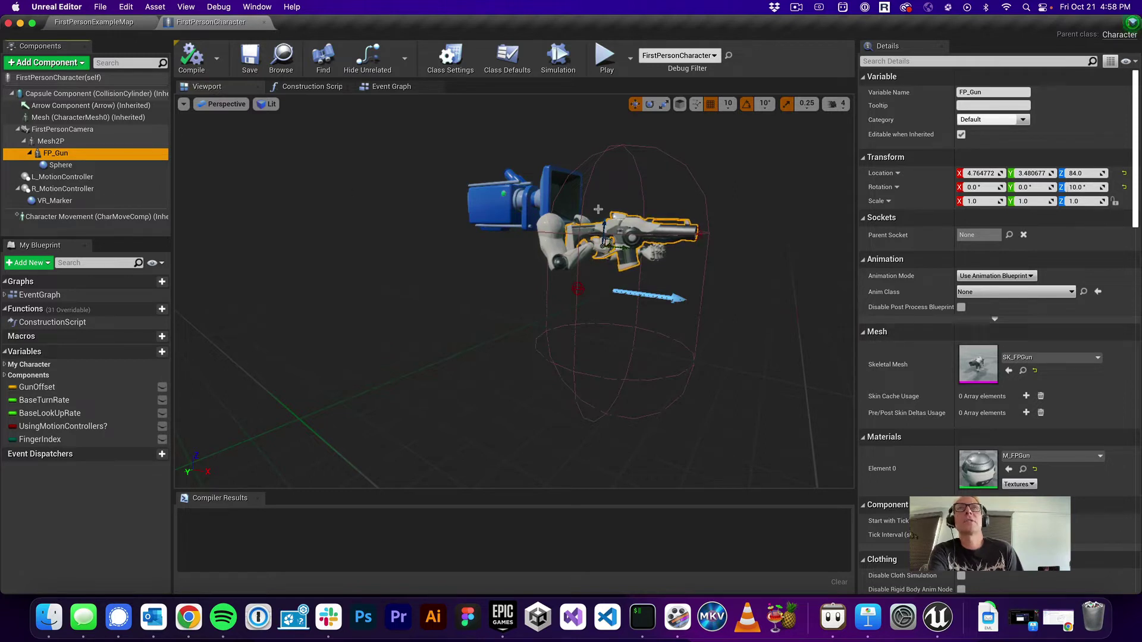
key(Delete)
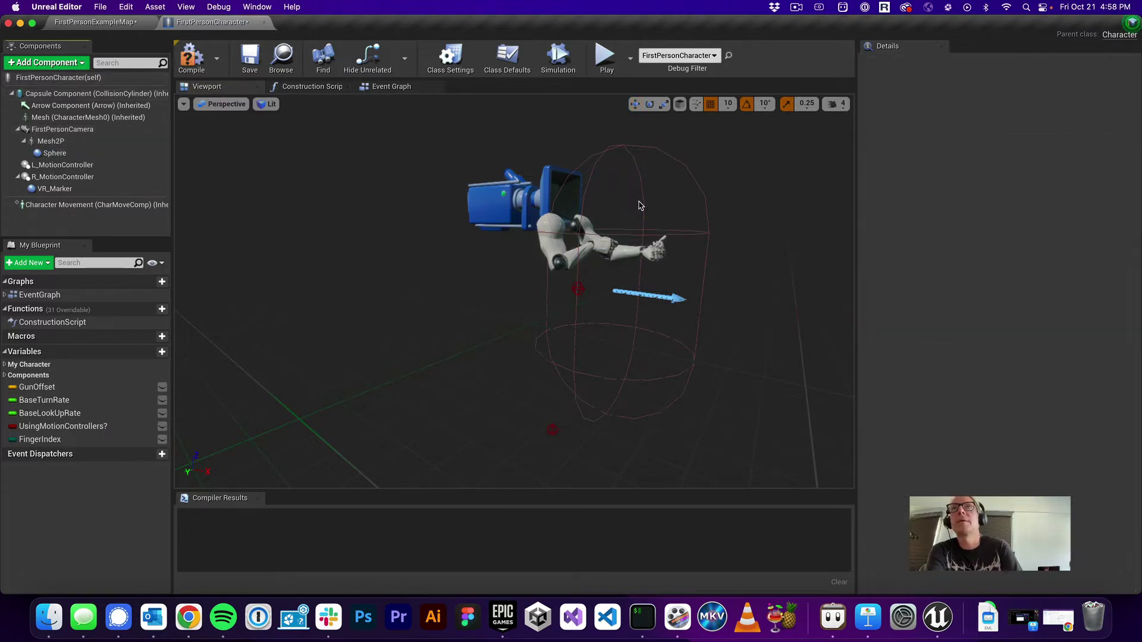
Compile FirstPersonCharacter and enlarge Compiler Results to read the 'Target must have a connection' error.
click(191, 69)
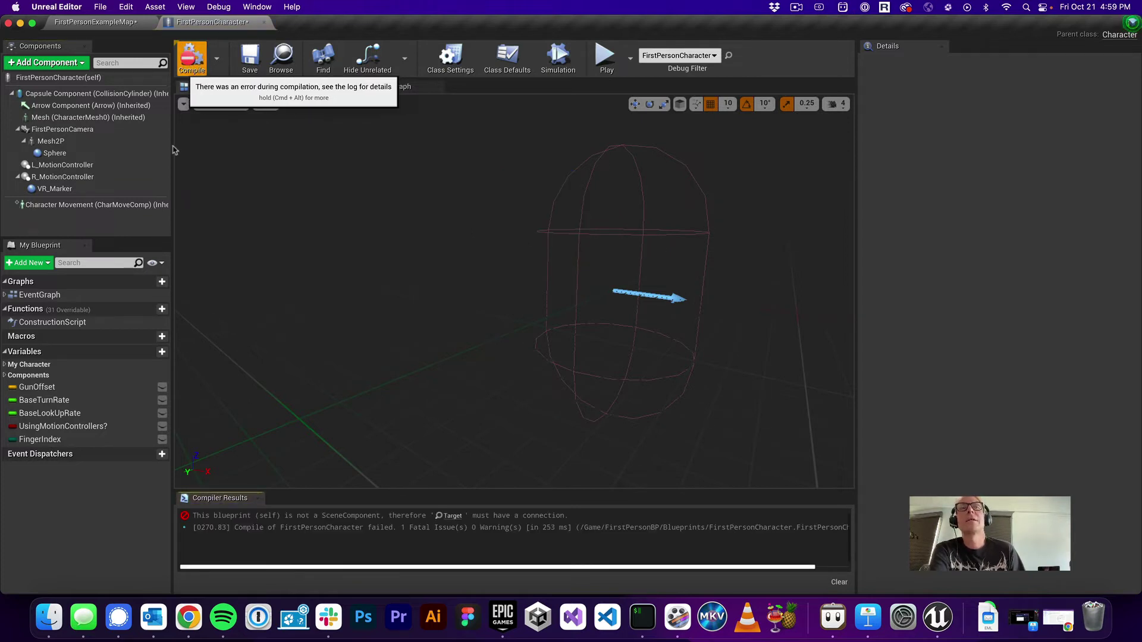
click(226, 518)
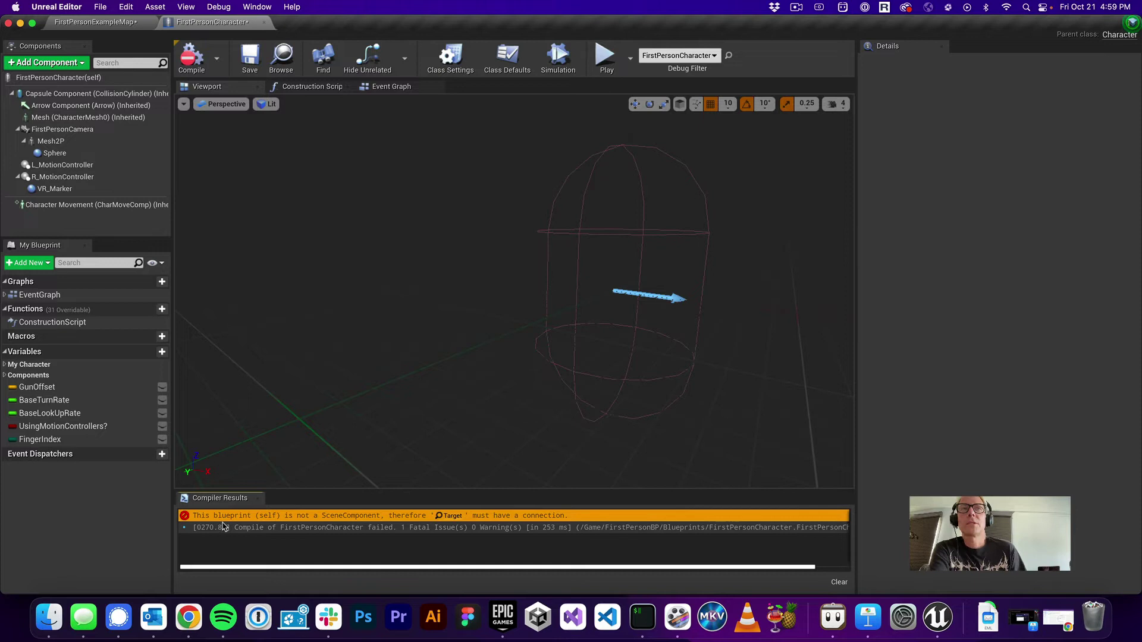
drag(296, 494, 287, 461)
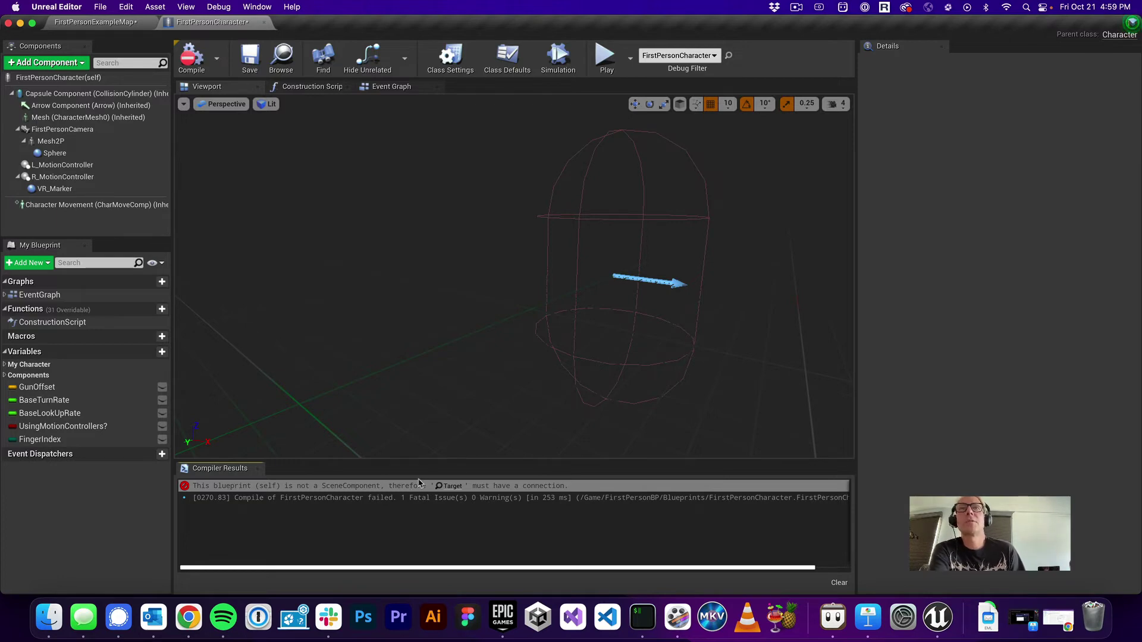
Delete the AttachComponentToComponent node from the Construction Script and recompile successfully.
click(451, 486)
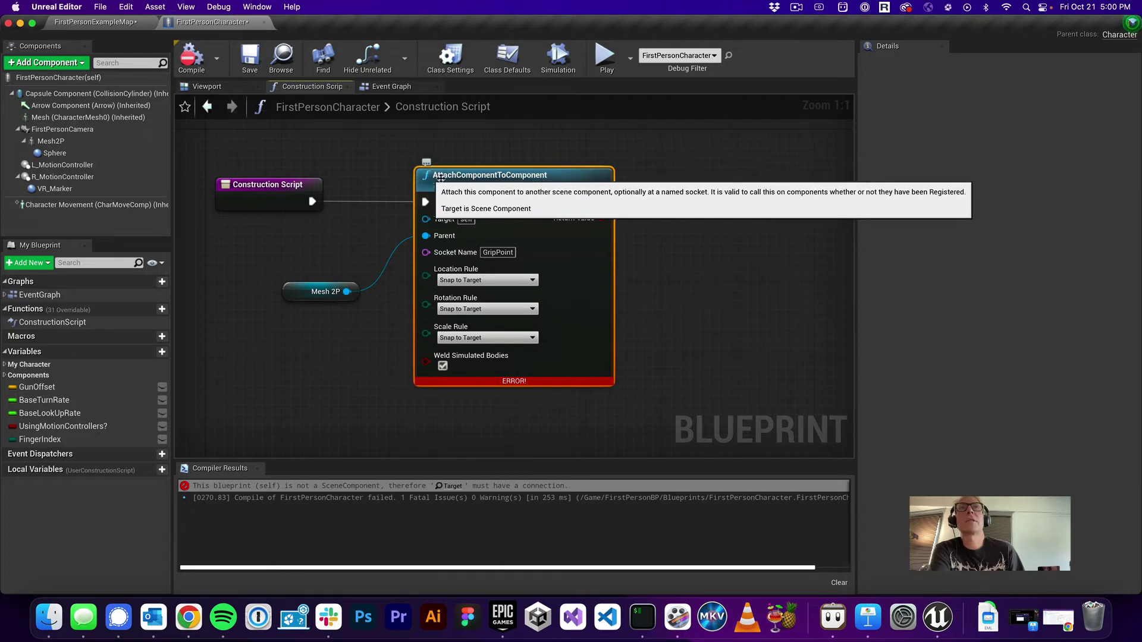
key(Delete)
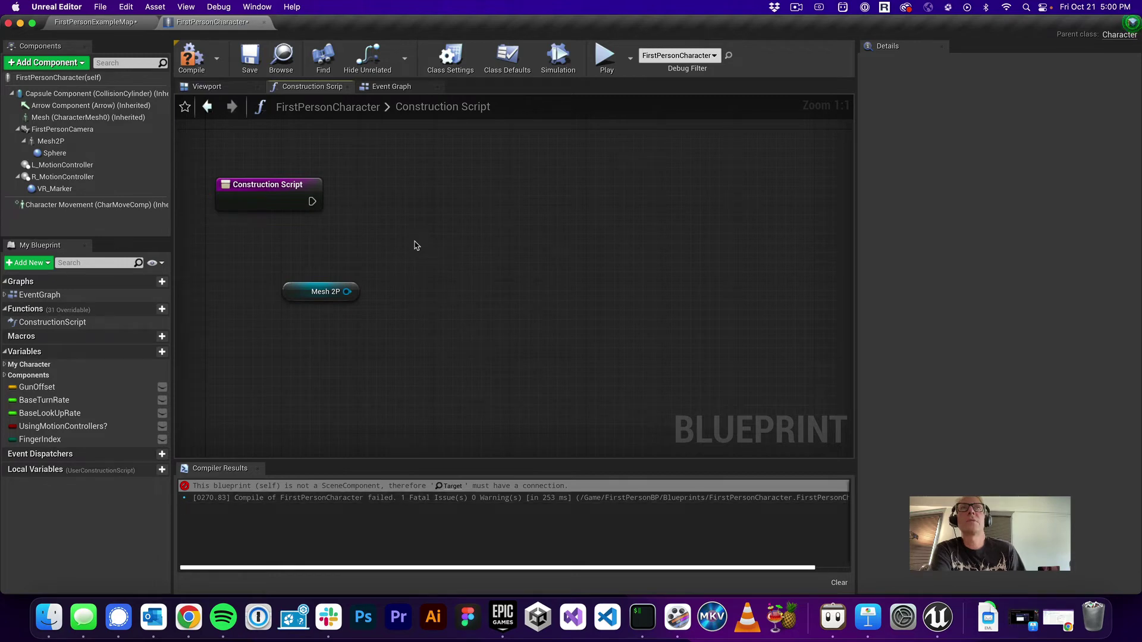
click(191, 57)
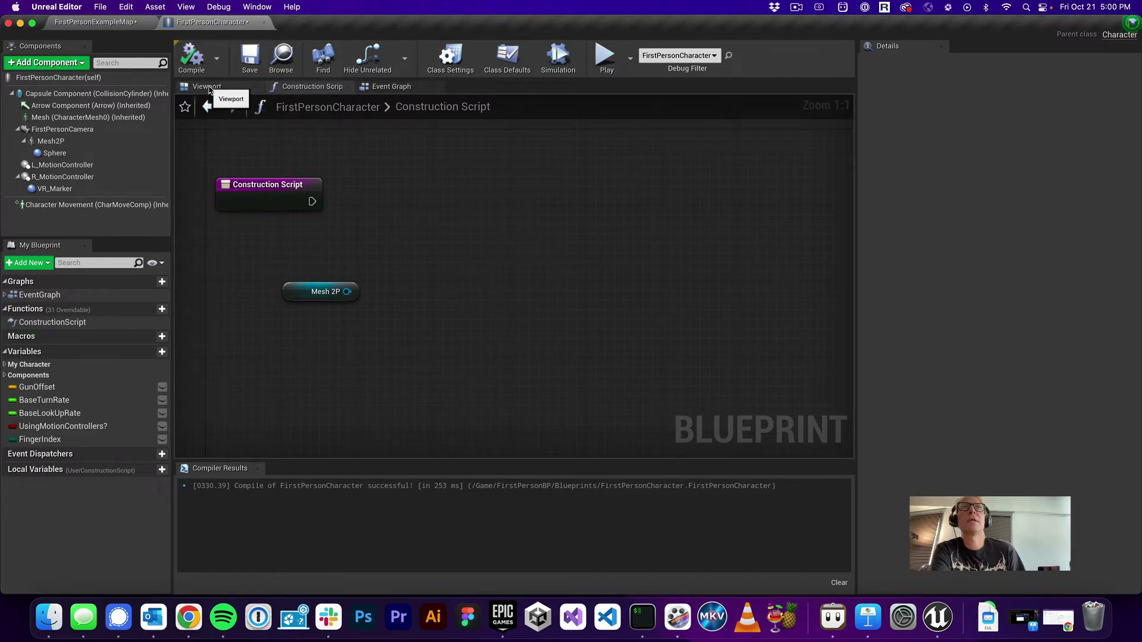
Return to the FirstPersonExampleMap level and save the map.
click(208, 88)
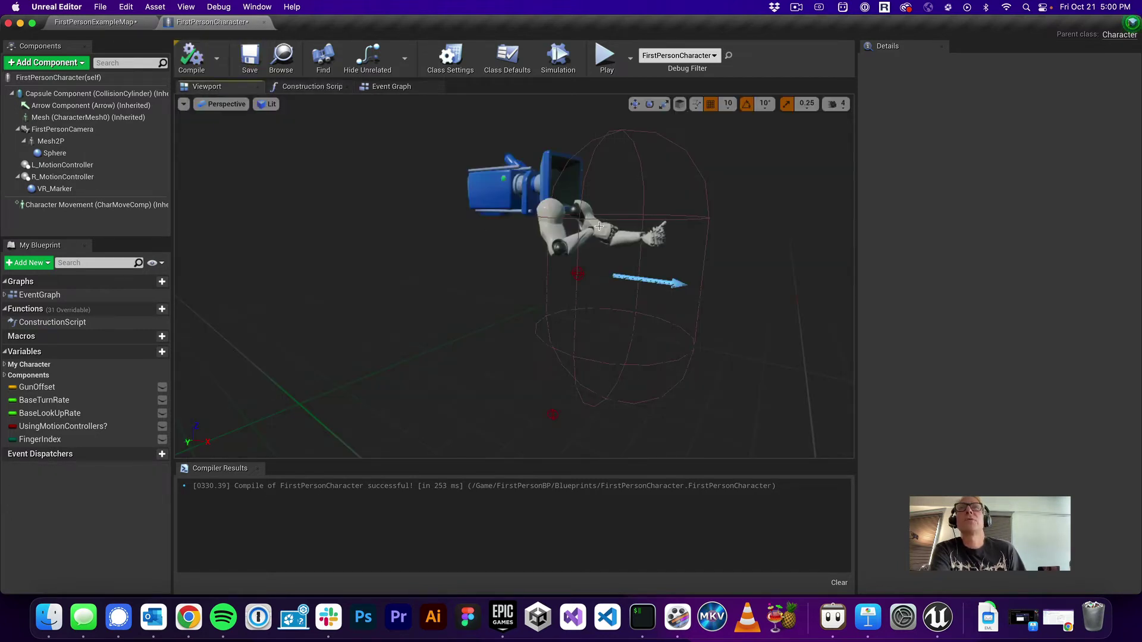
click(113, 24)
click(235, 56)
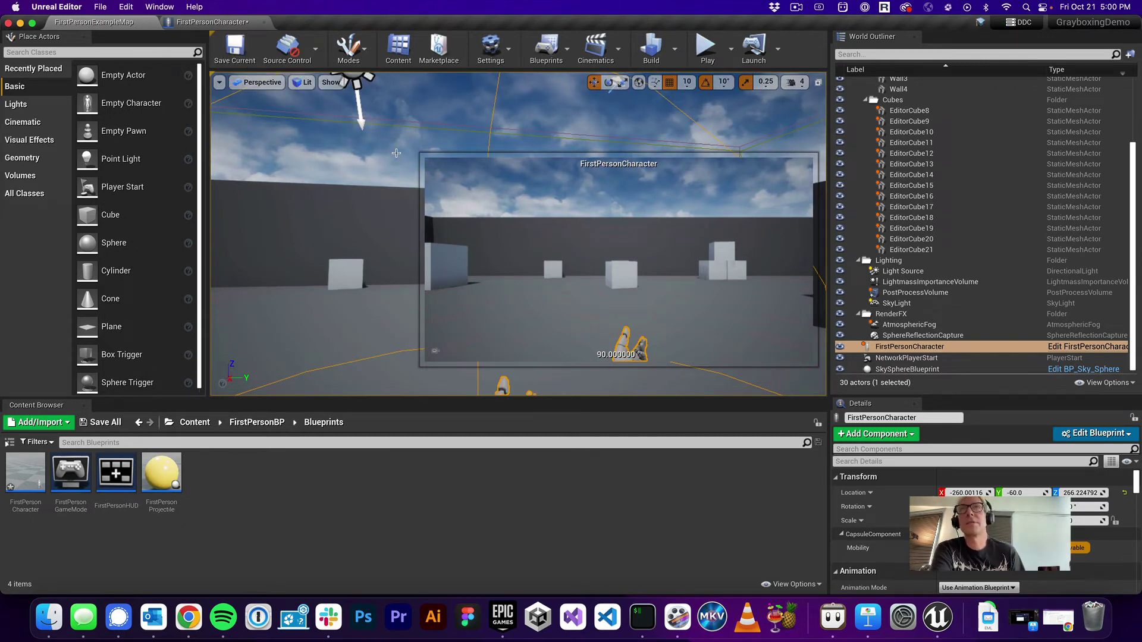
Play the level, walk forward toward the cubes, then stop the play session.
click(703, 52)
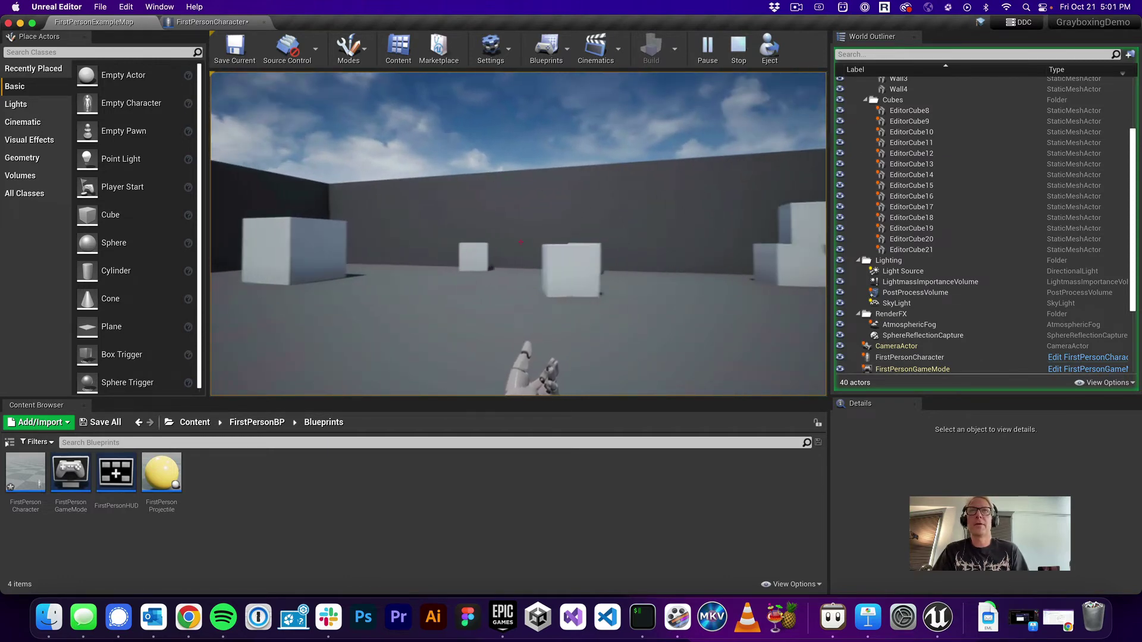
key(w)
key(w)
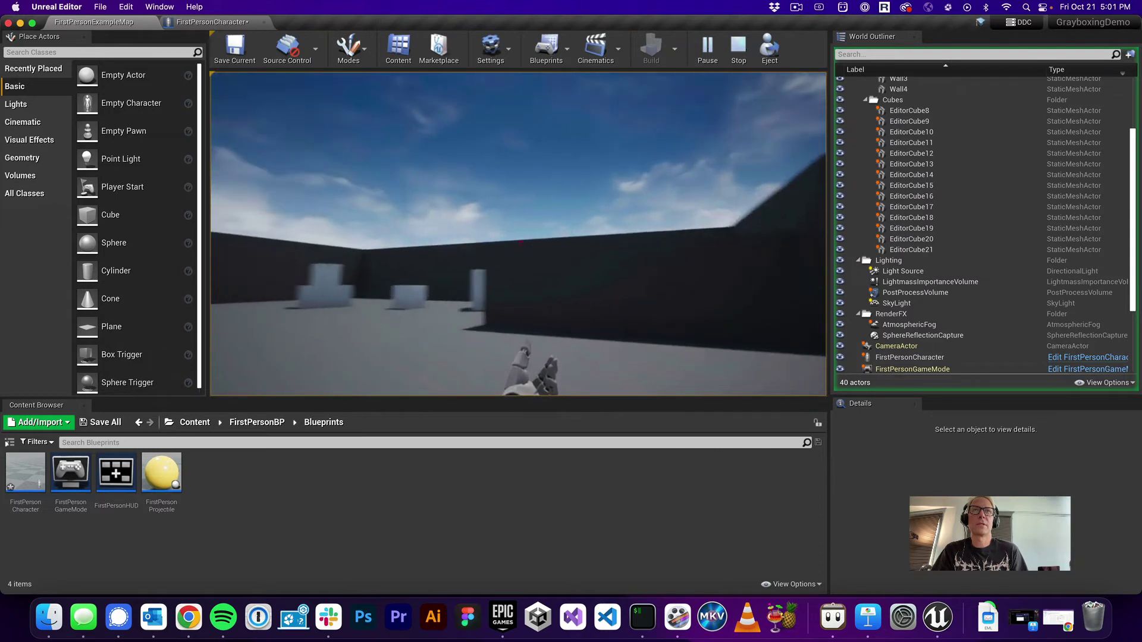
key(w)
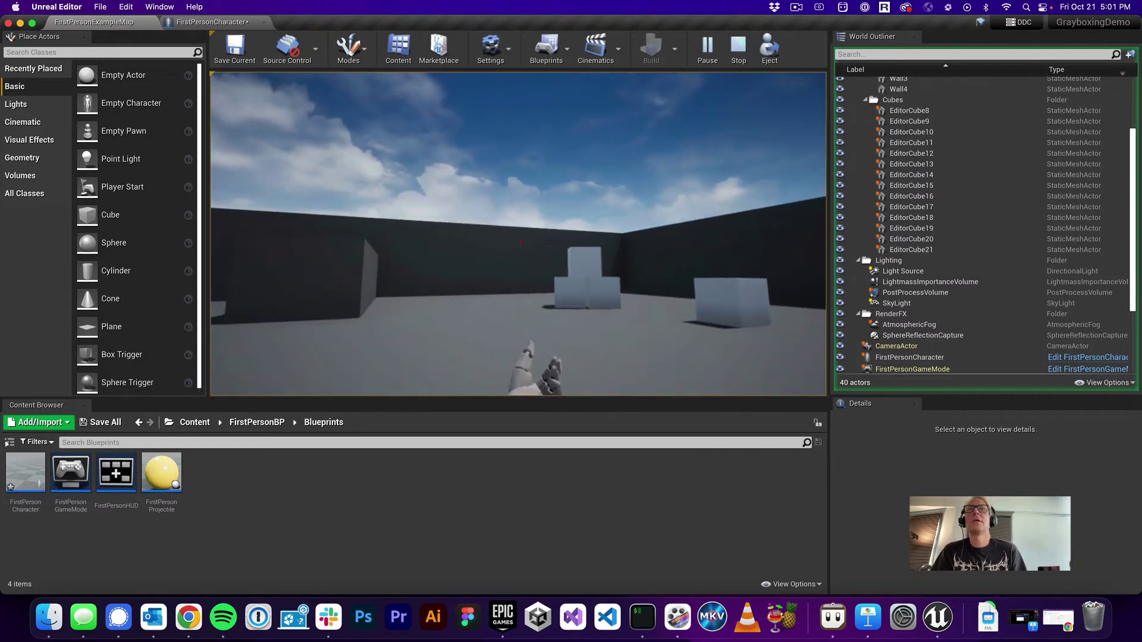
key(Escape)
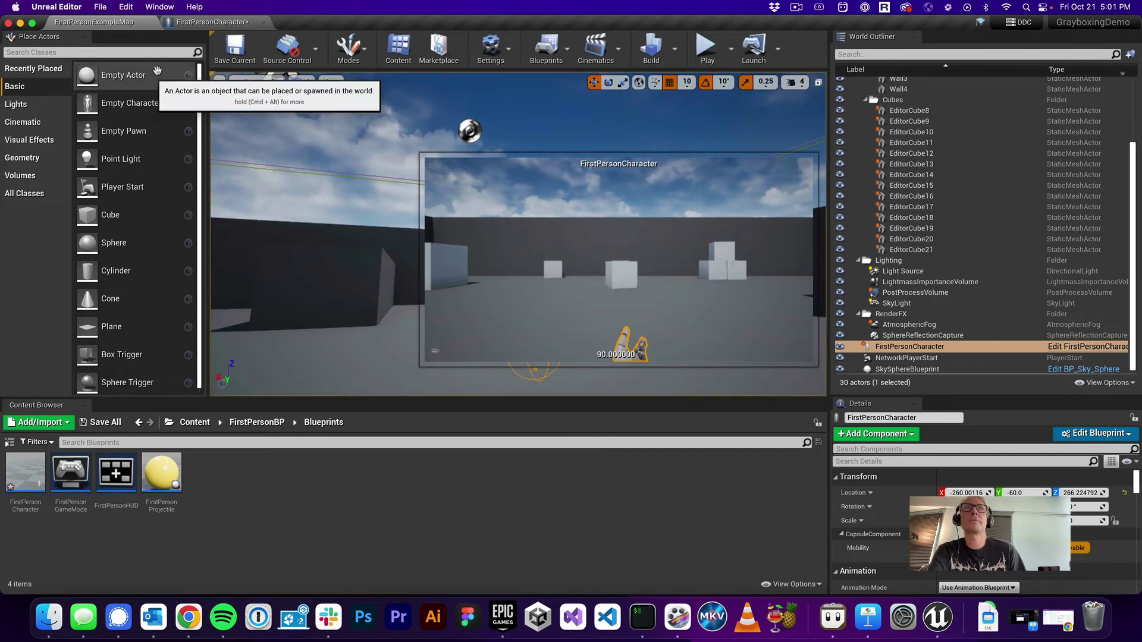
Delete the Mesh2P arms component from FirstPersonCharacter and recompile, yielding two Target errors.
click(203, 24)
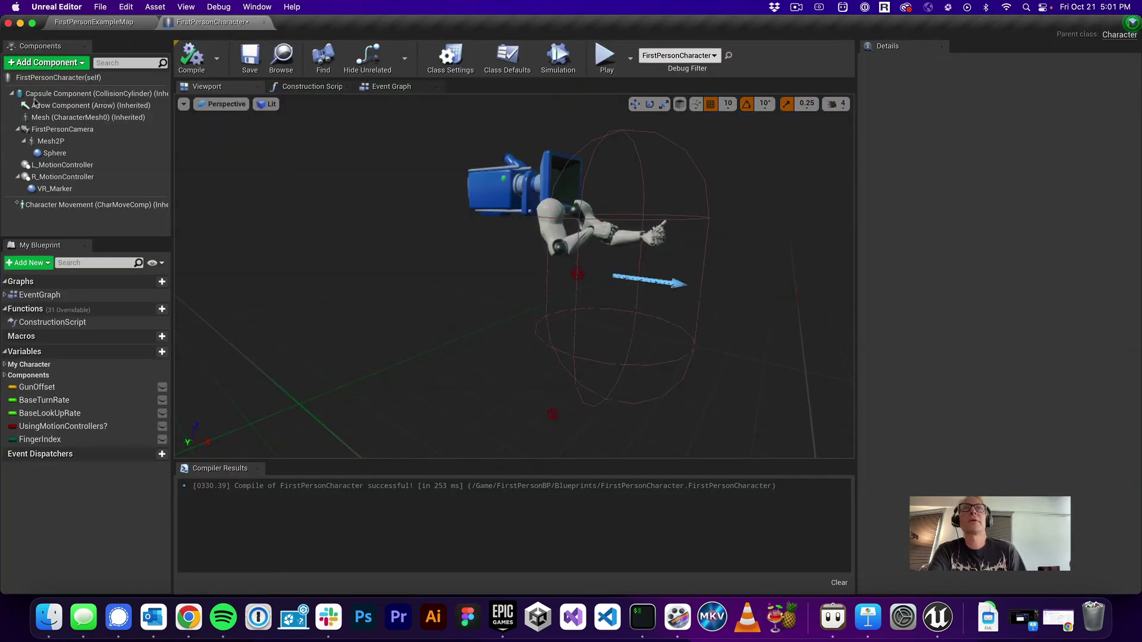
click(53, 141)
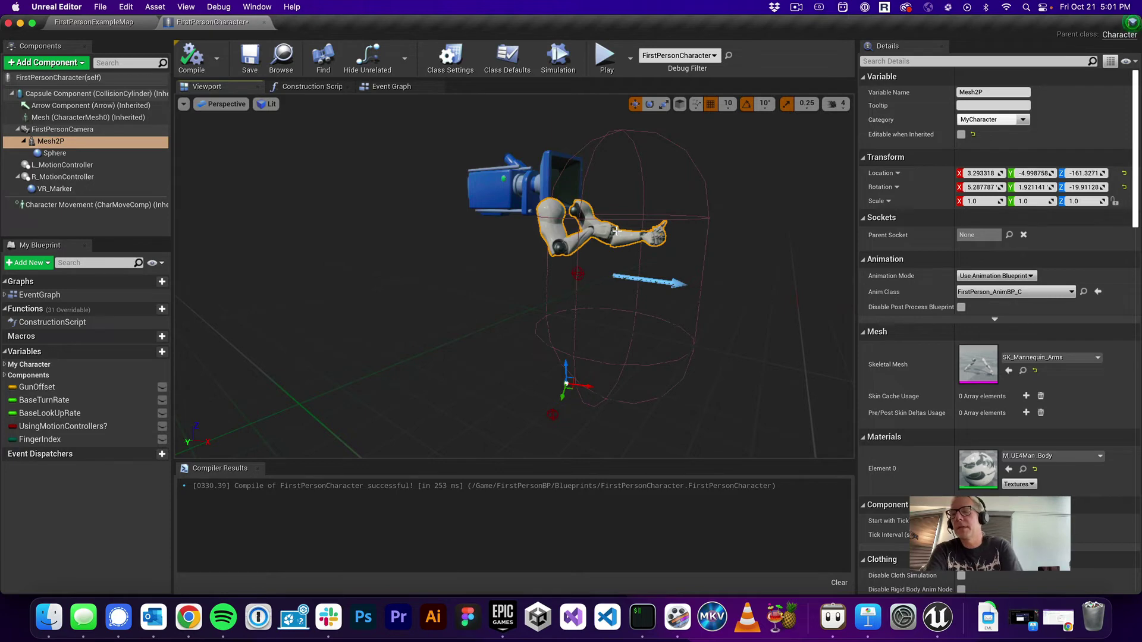
key(Delete)
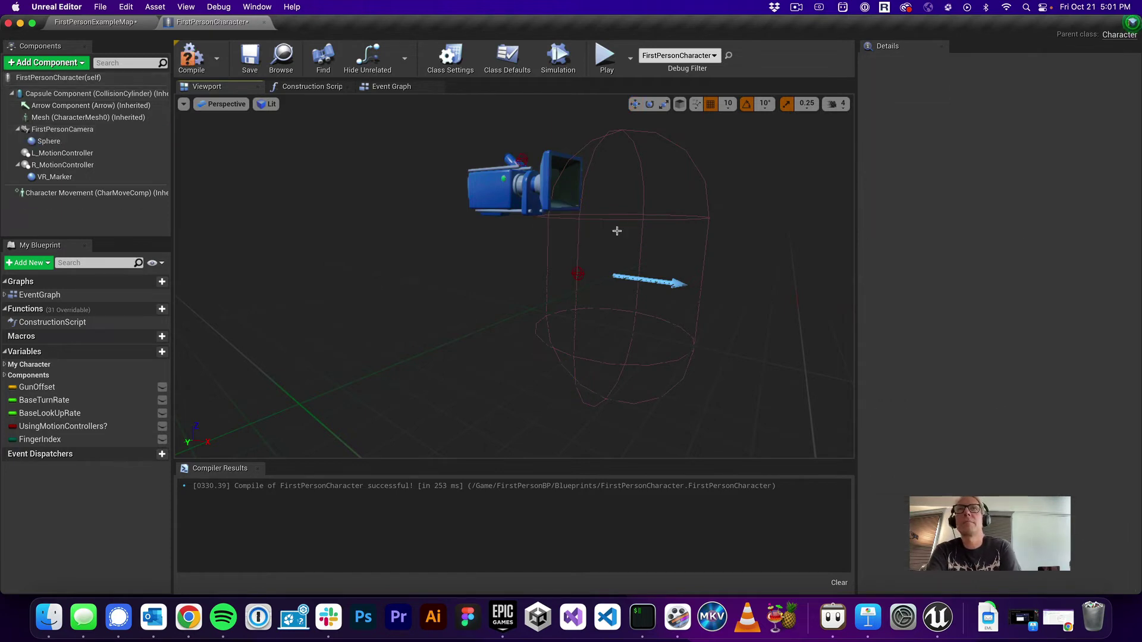
click(198, 57)
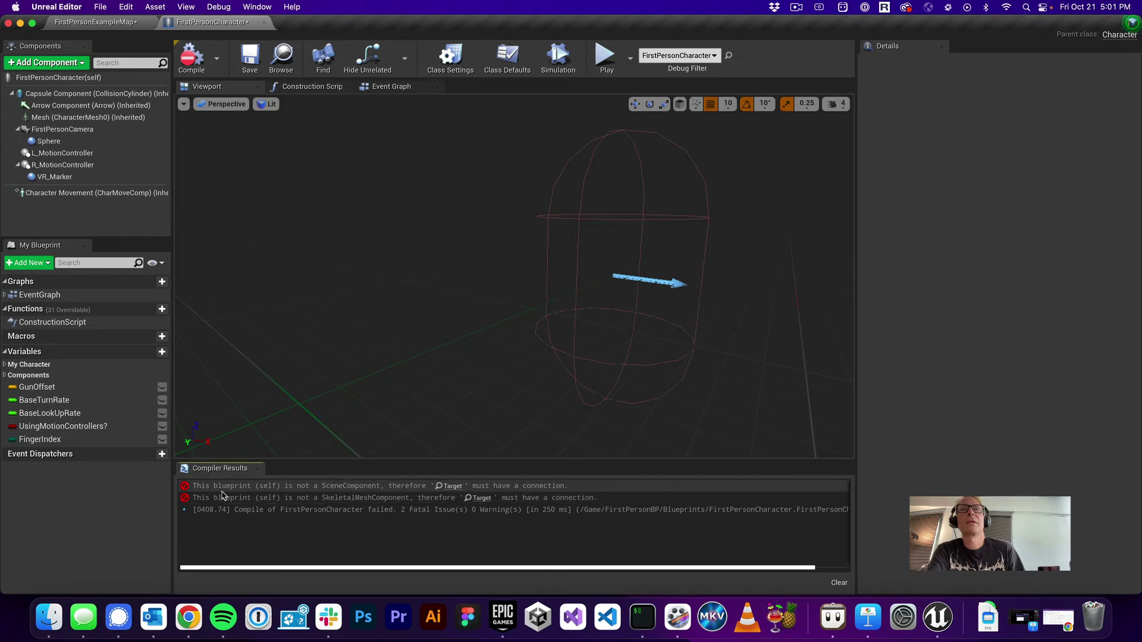
Jump to the first error, delete the Set Hidden in Game node, and recompile.
click(364, 487)
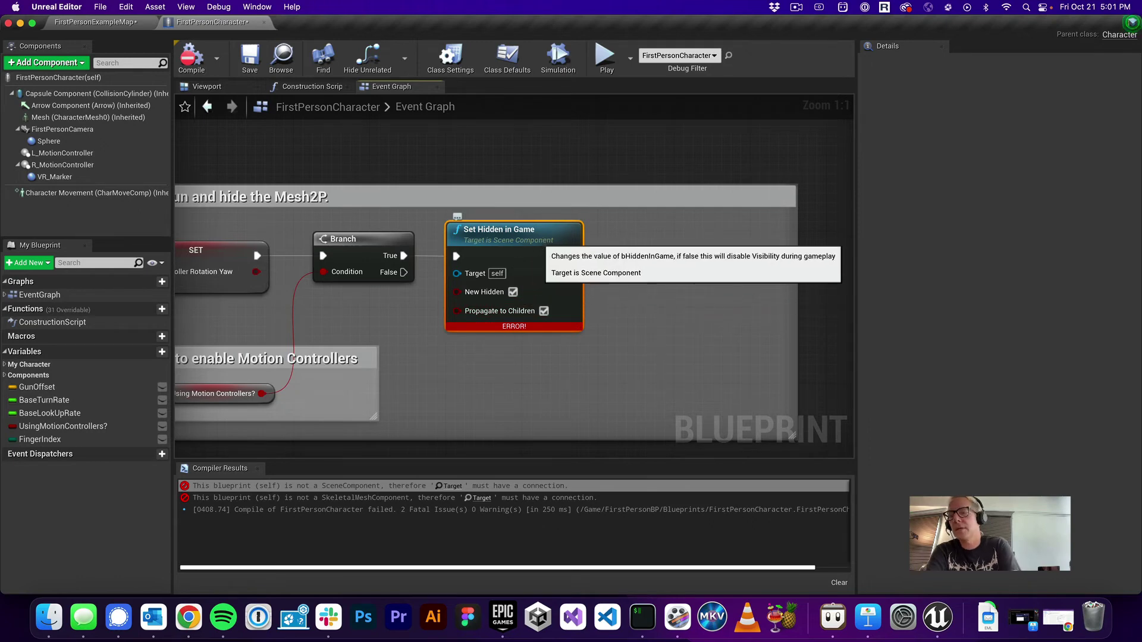
key(Delete)
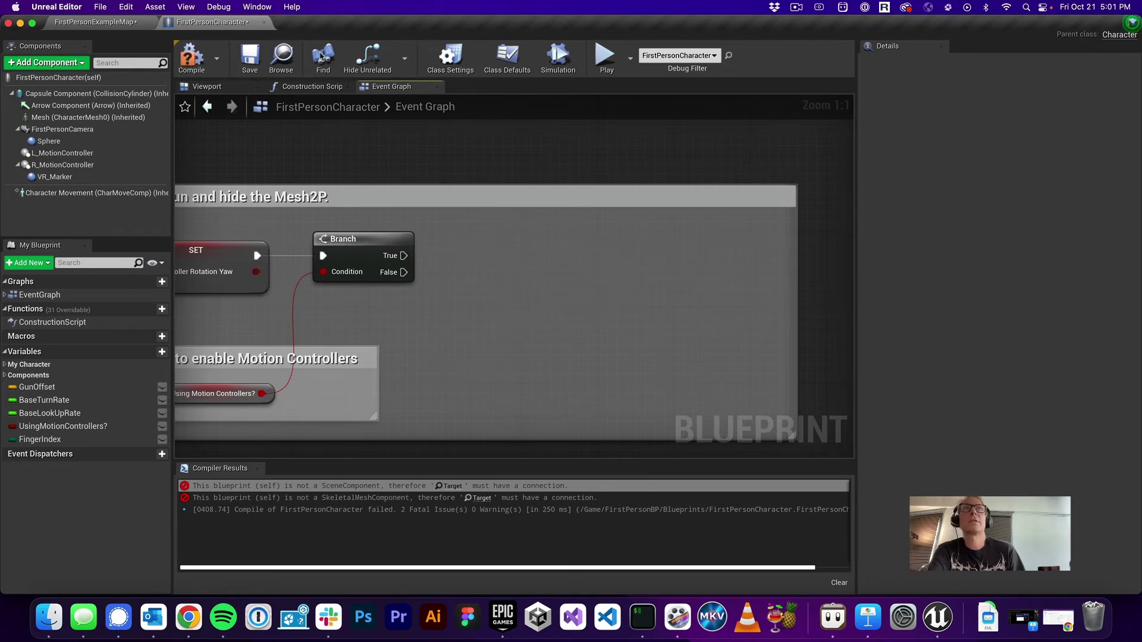
click(191, 57)
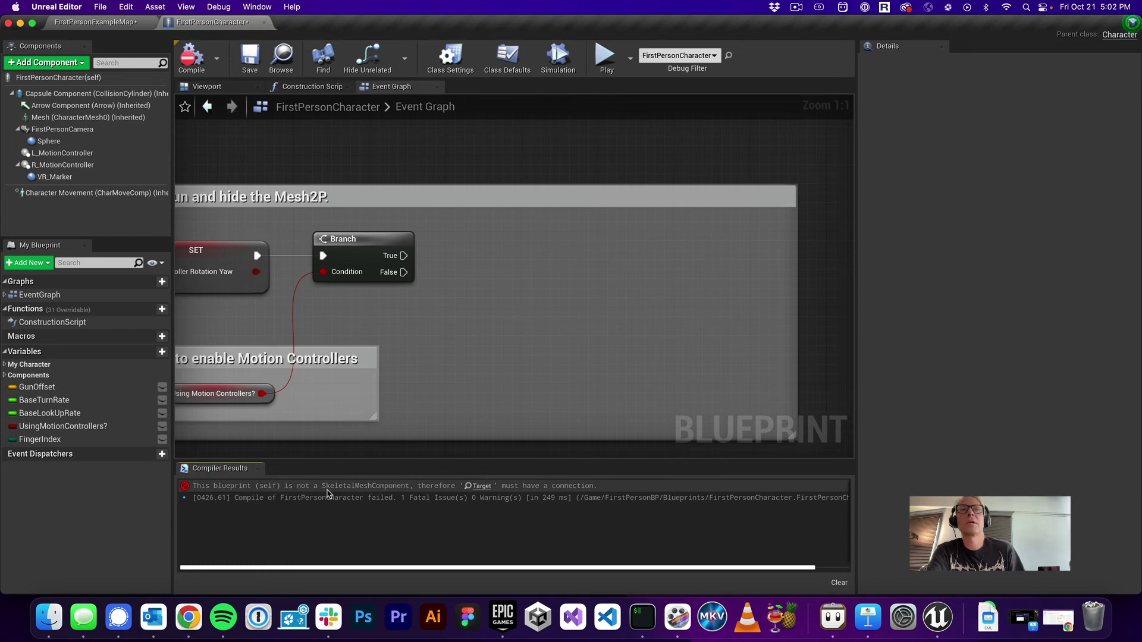
Jump to the remaining error, delete the Get Anim Instance node, and recompile.
click(354, 489)
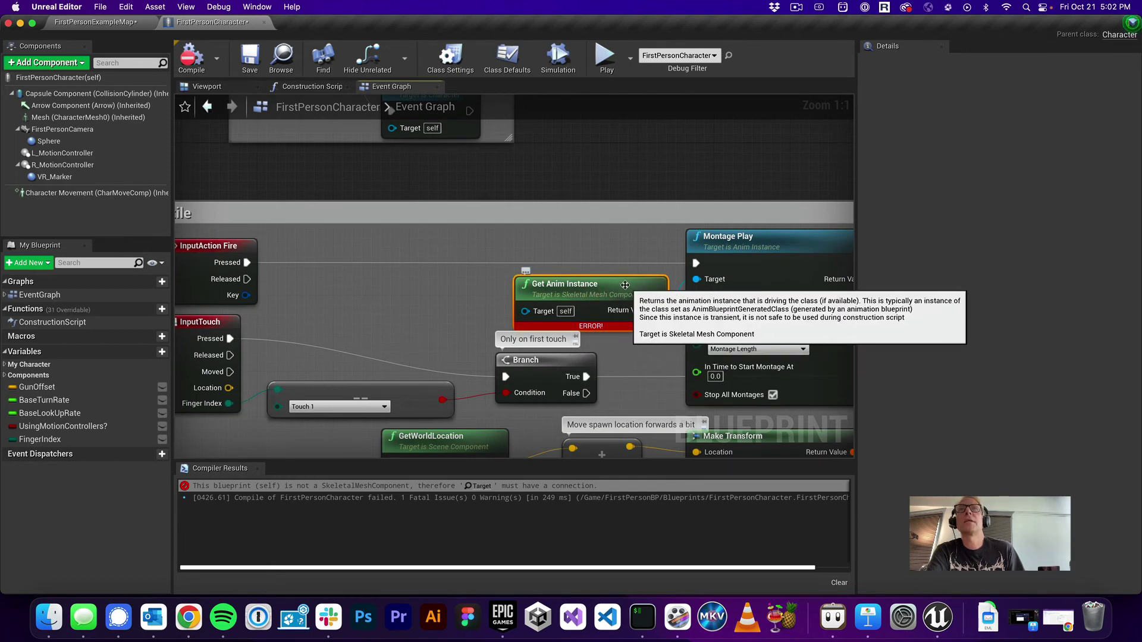
mouse_move(628, 288)
mouse_down()
mouse_move(608, 270)
mouse_move(615, 277)
mouse_up()
key(Delete)
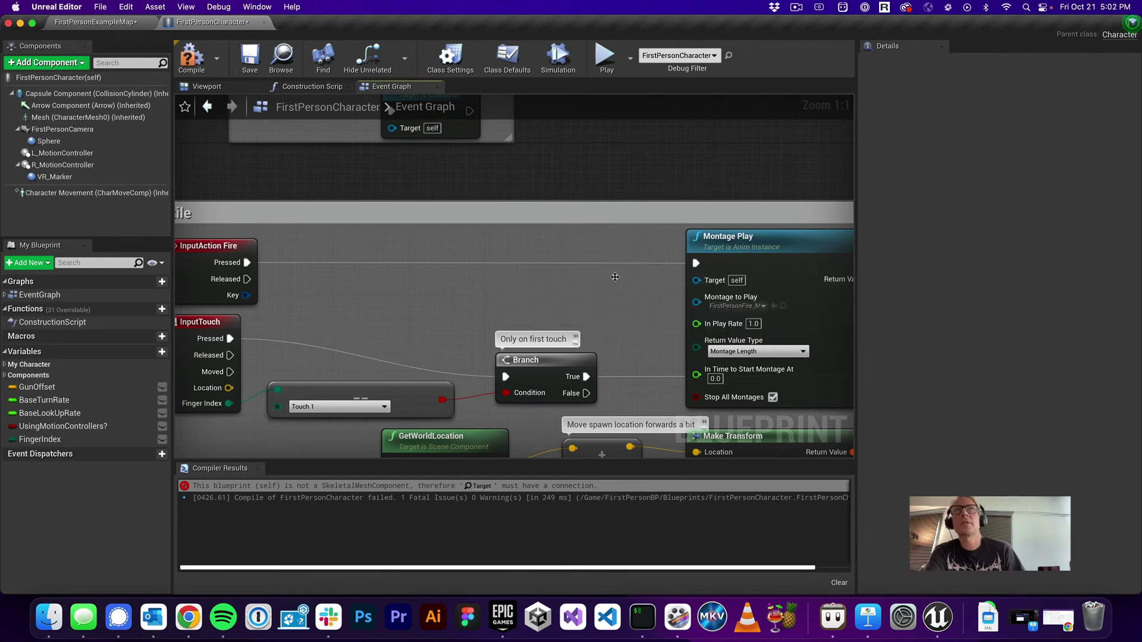
click(191, 58)
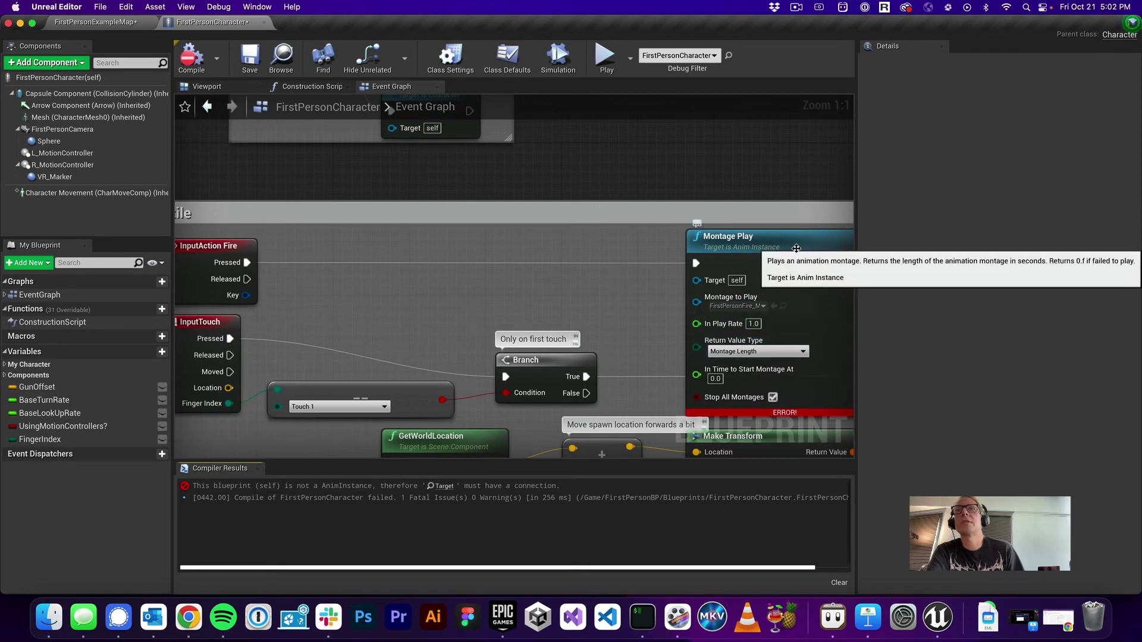
Delete the Montage Play node from the Event Graph and recompile to a clean result.
click(797, 248)
scroll(637, 283, down, 1)
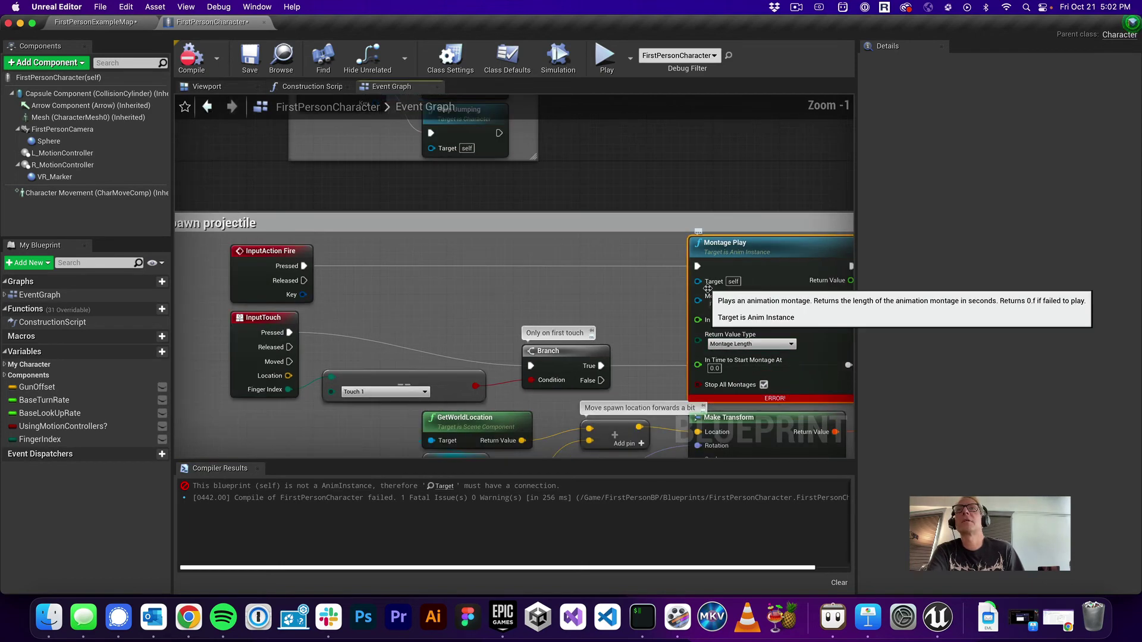
right_drag(543, 276, 554, 224)
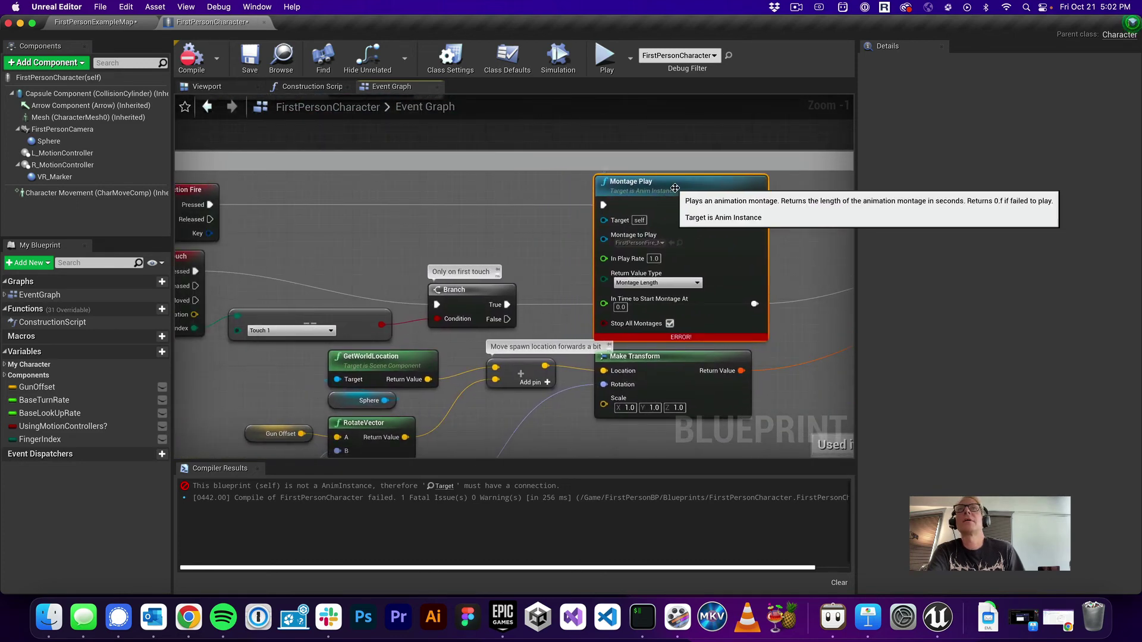
key(Delete)
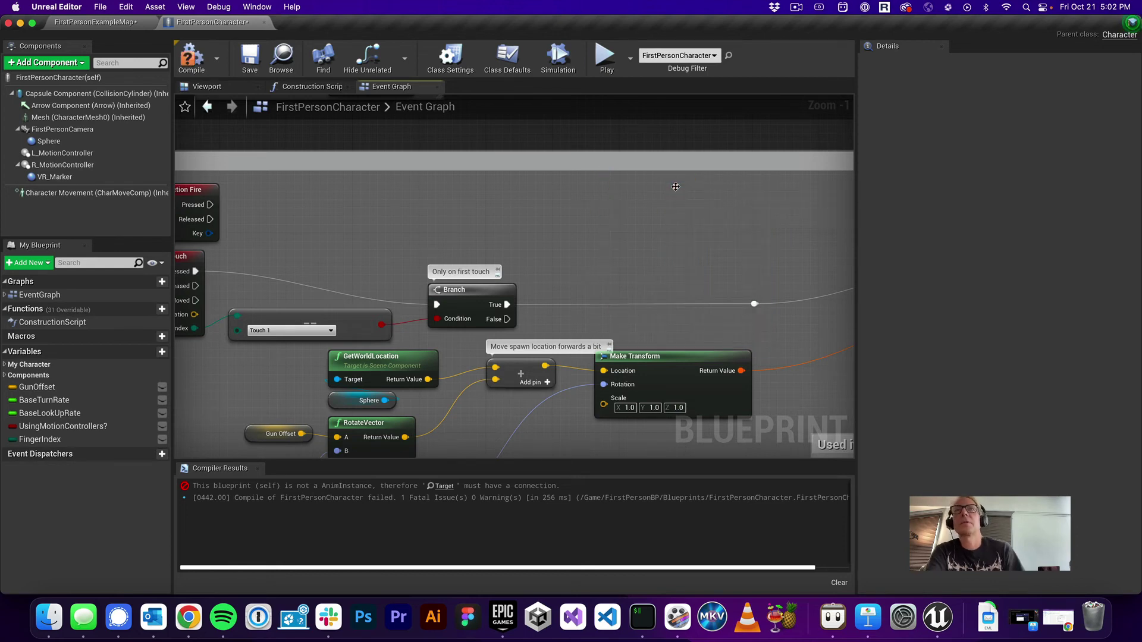
click(190, 55)
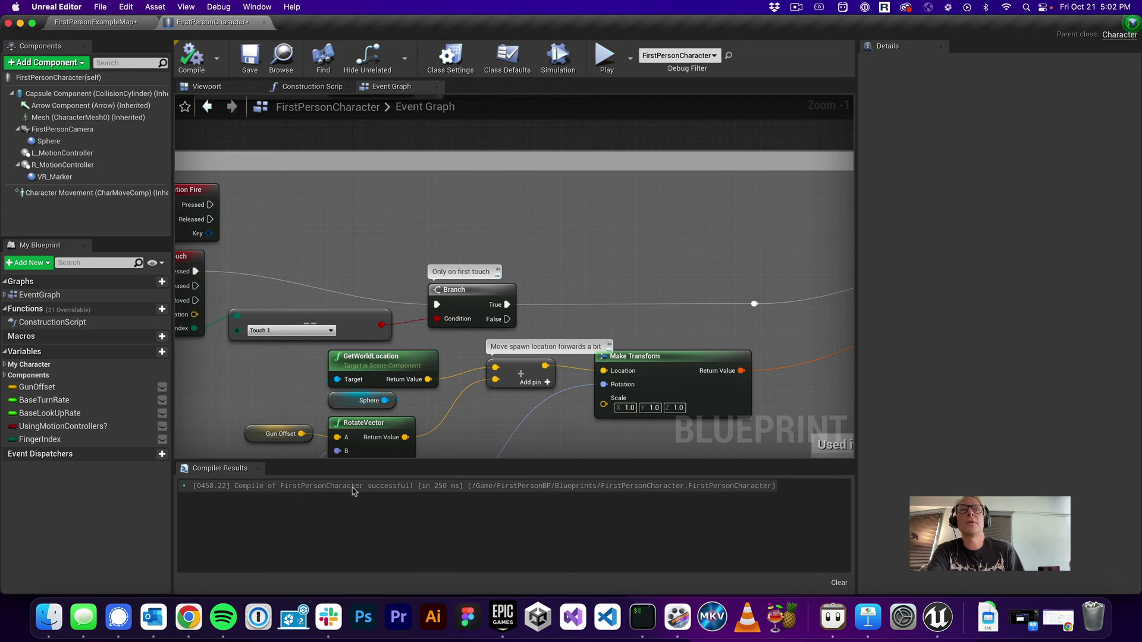
Save the now arms-free FirstPersonCharacter blueprint and switch back to the FirstPersonExampleMap level.
click(250, 56)
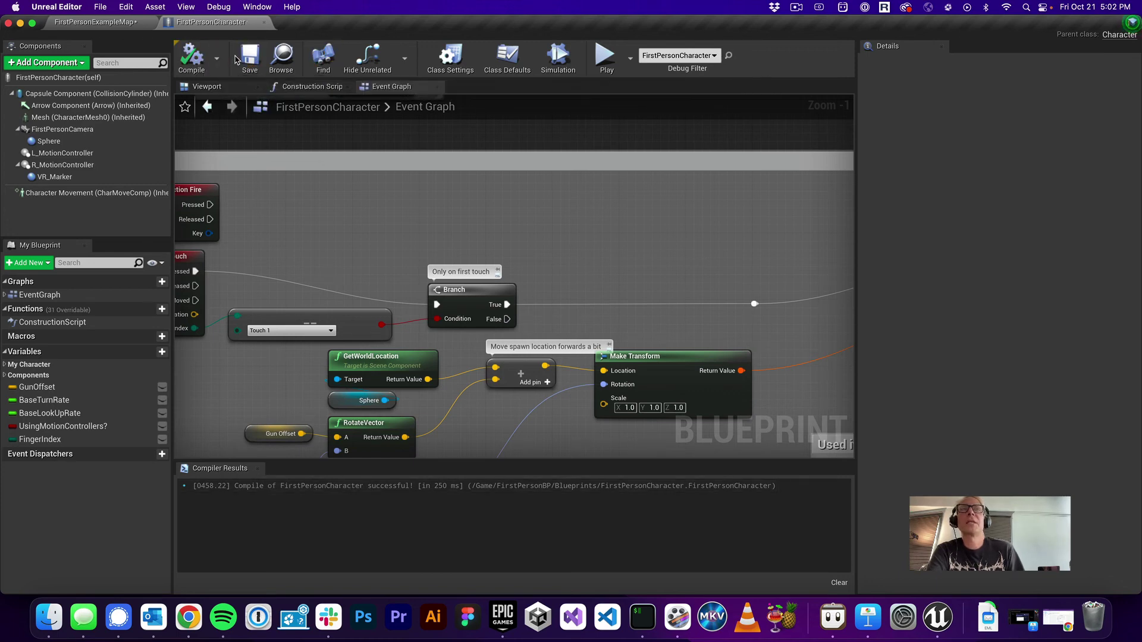
click(131, 27)
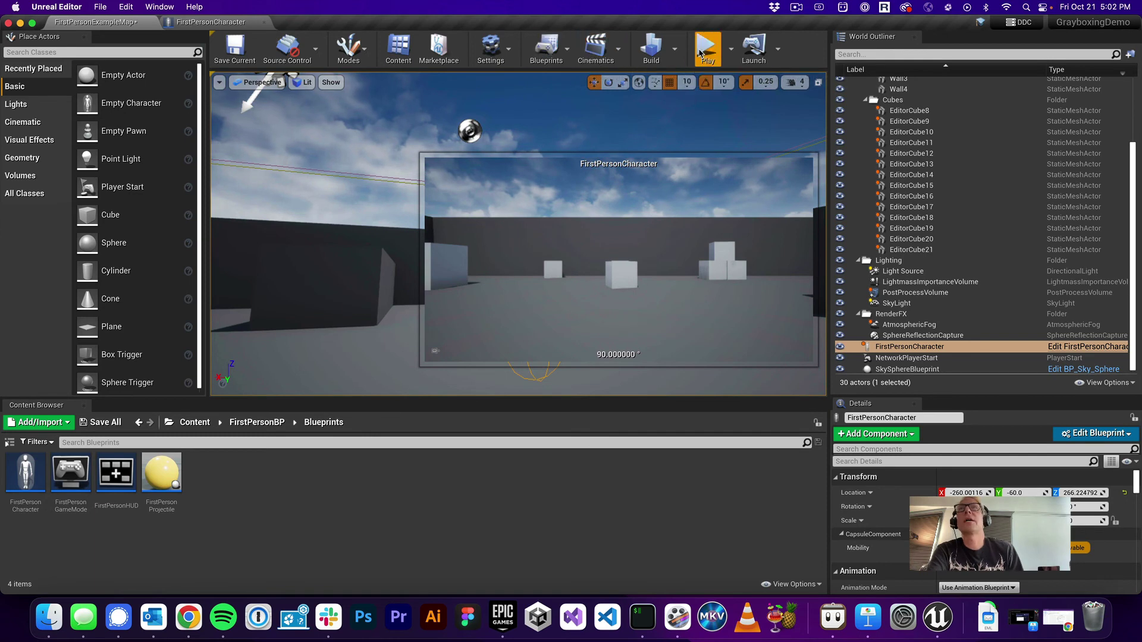
Start a play session and walk toward the dark wall corner and white cubes.
click(702, 53)
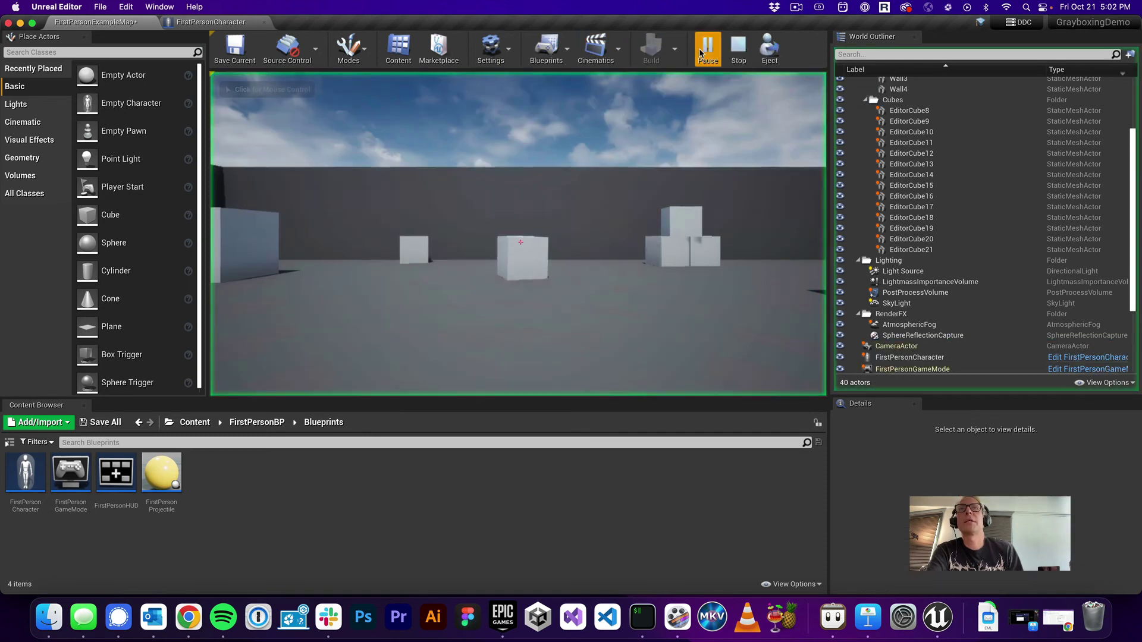
click(487, 234)
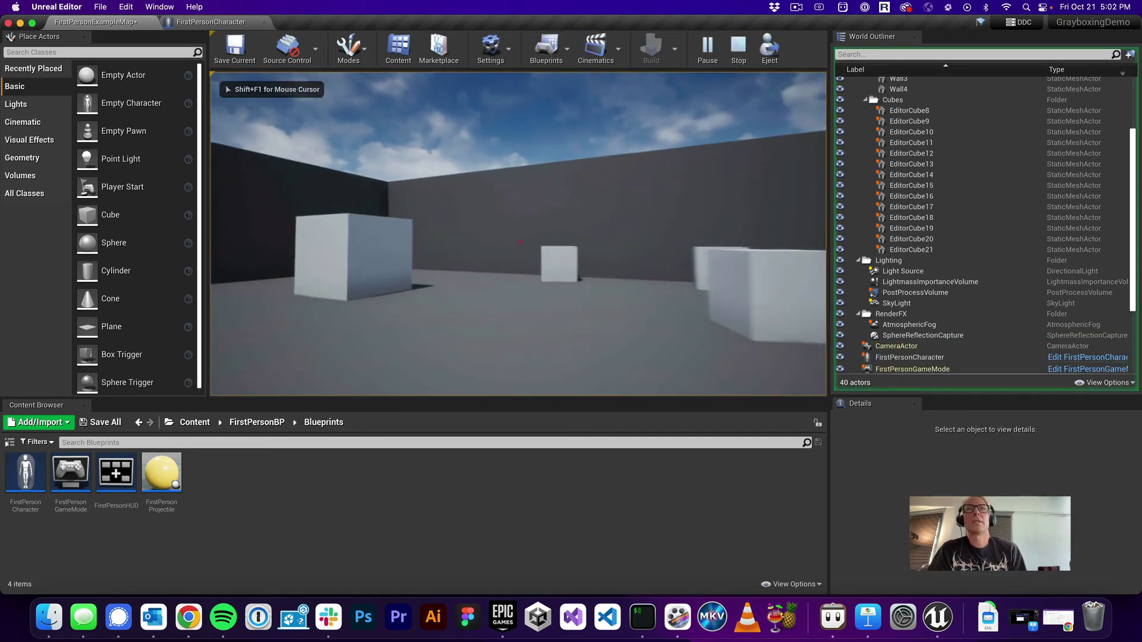
key(w)
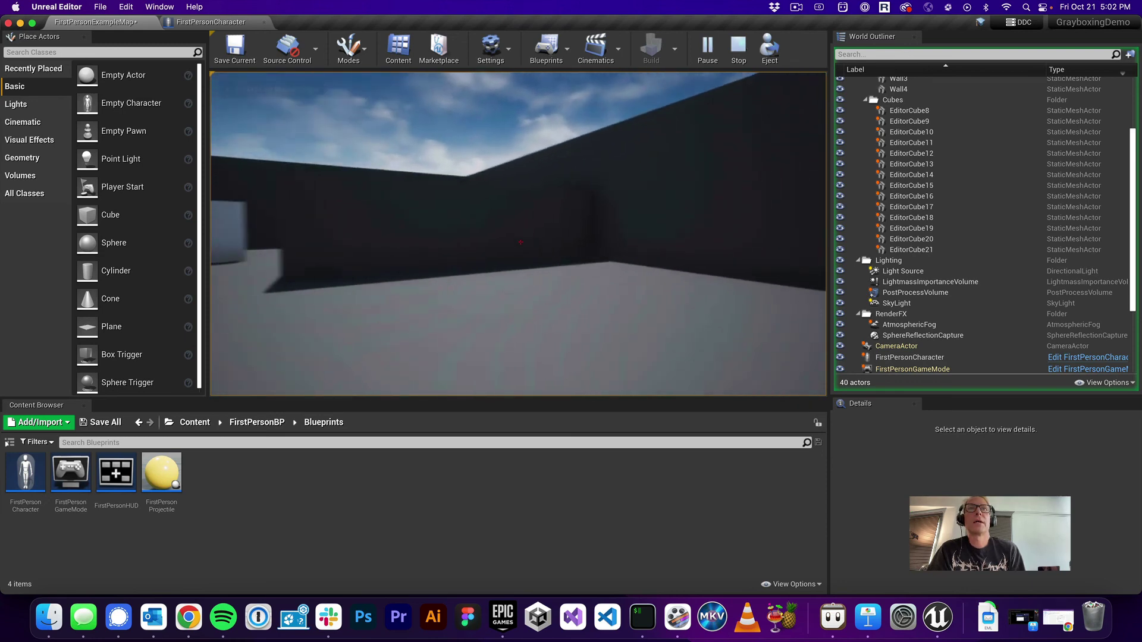
key(w)
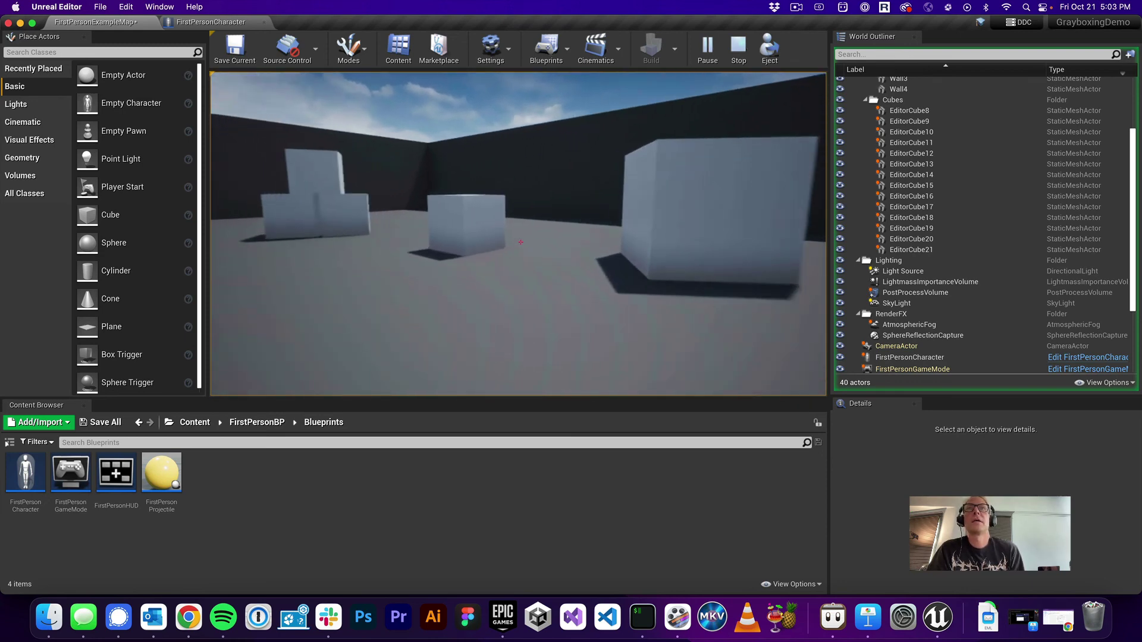
key(w)
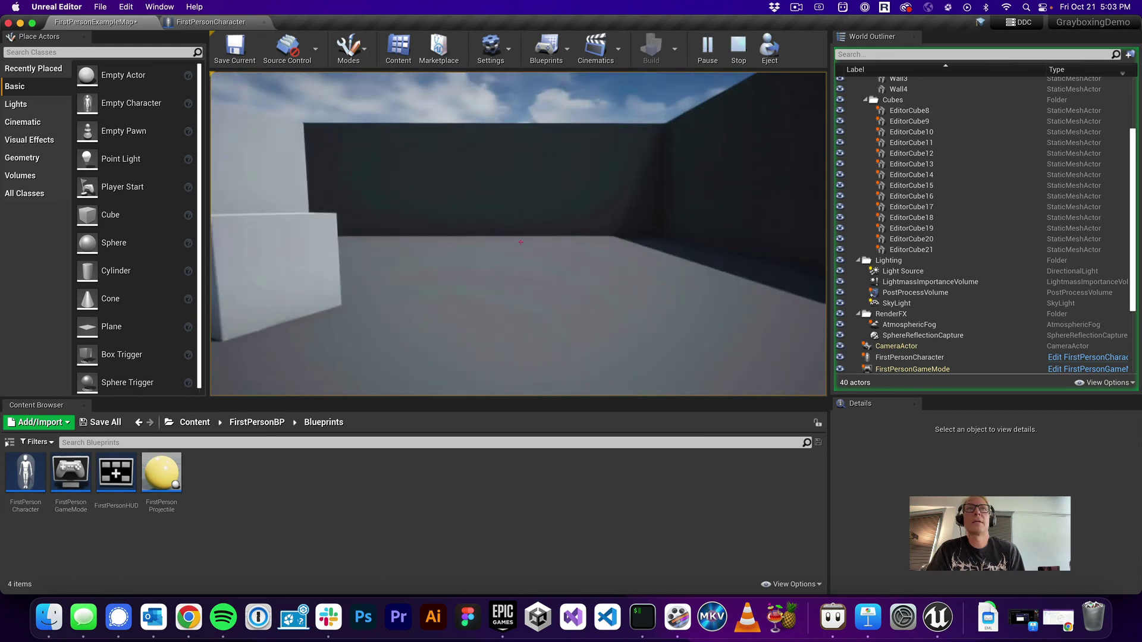
key(w)
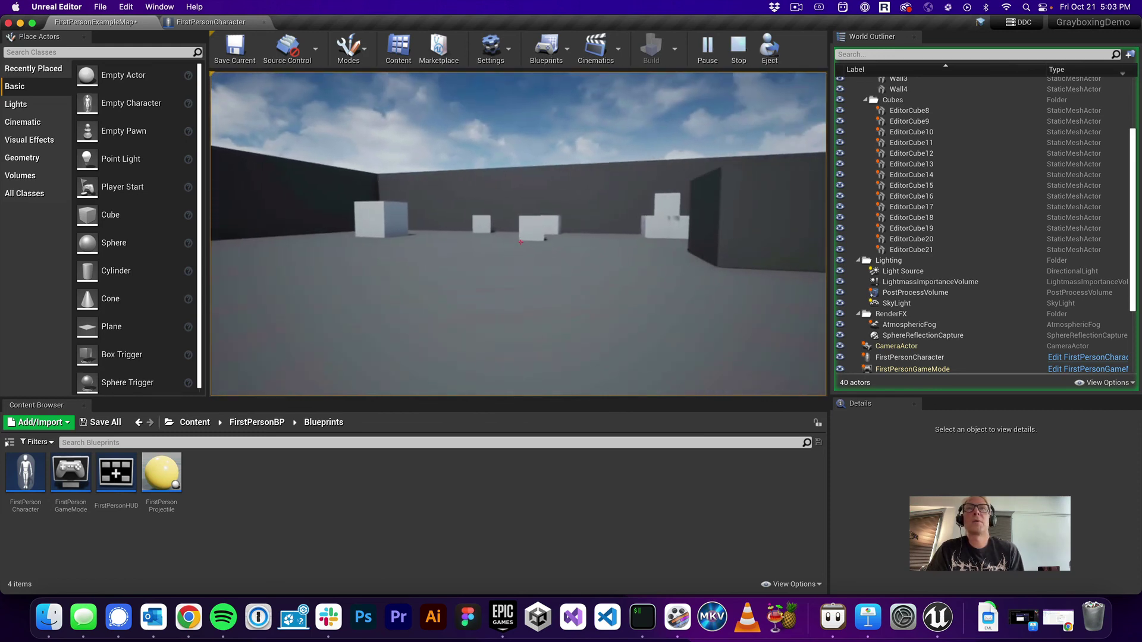
Walk past the stacked cubes and up to the dark wall, confirming no arms or gun appear.
key(w)
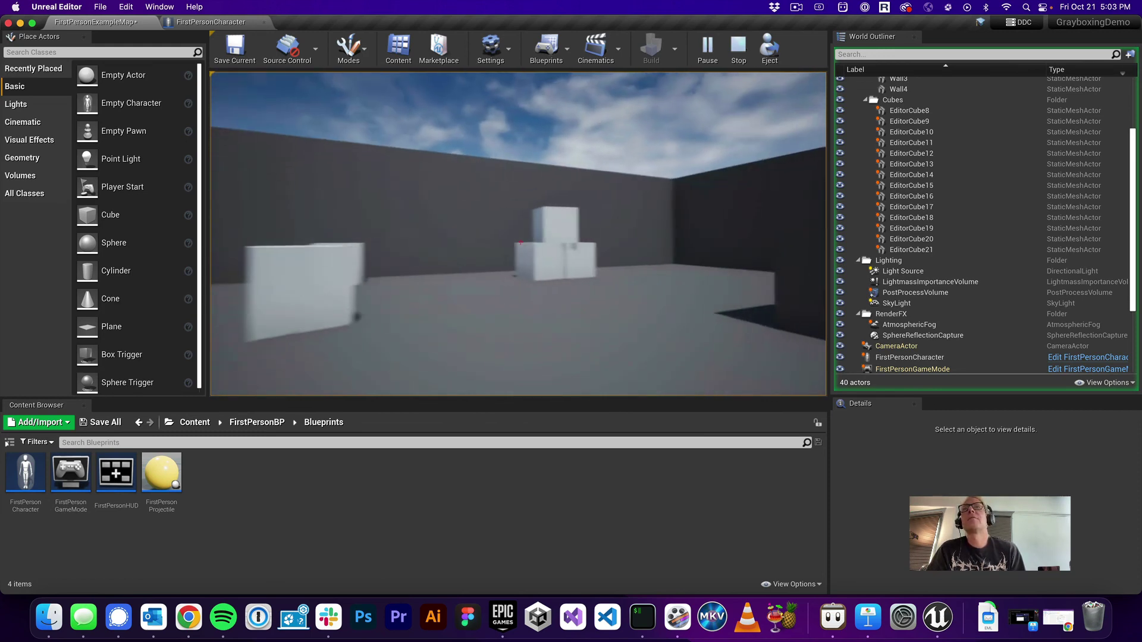
key(w)
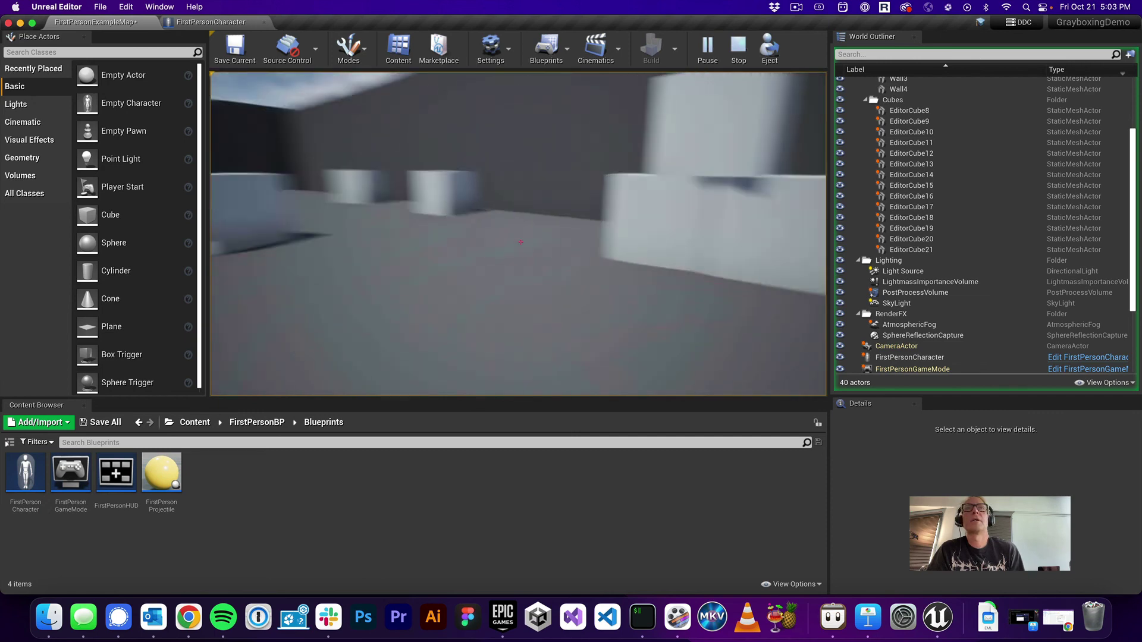
key(w)
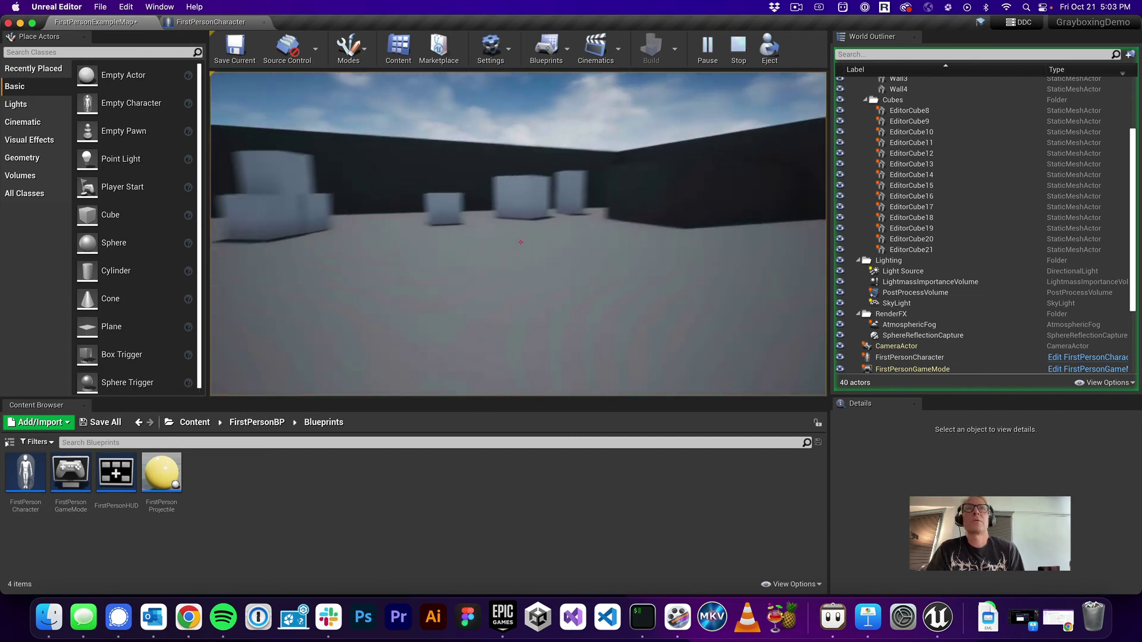
key(w)
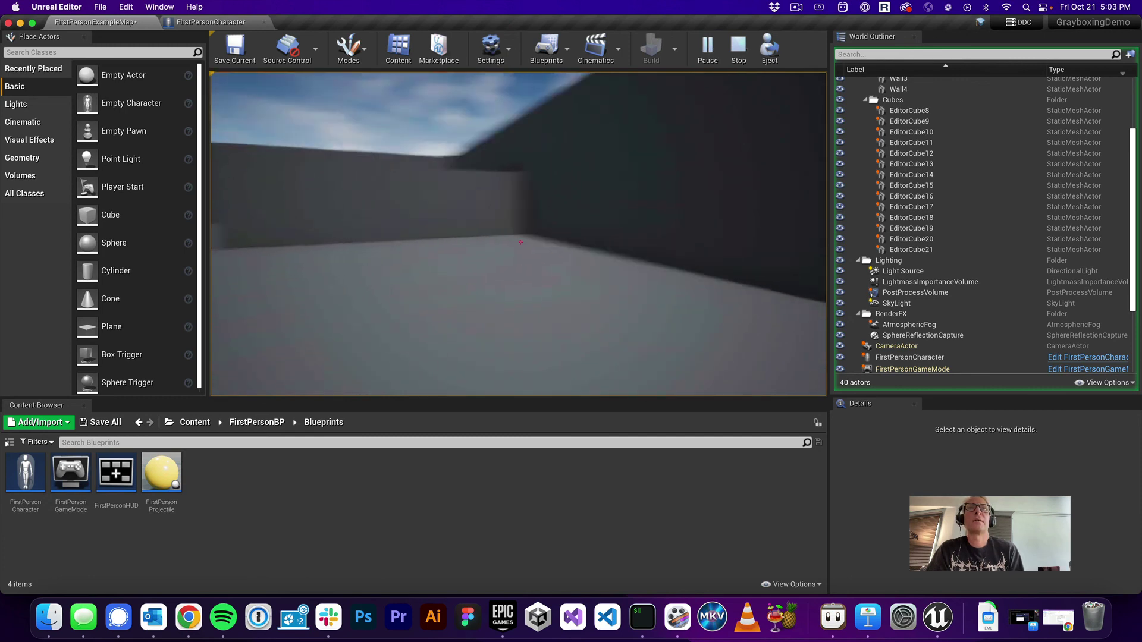
key(s)
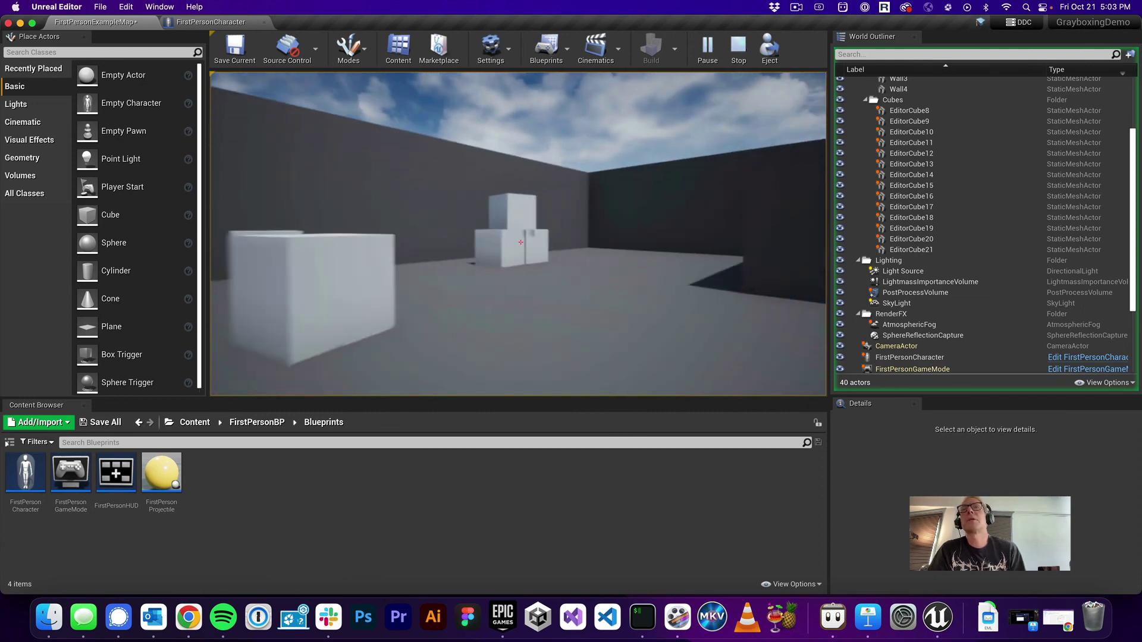
key(w)
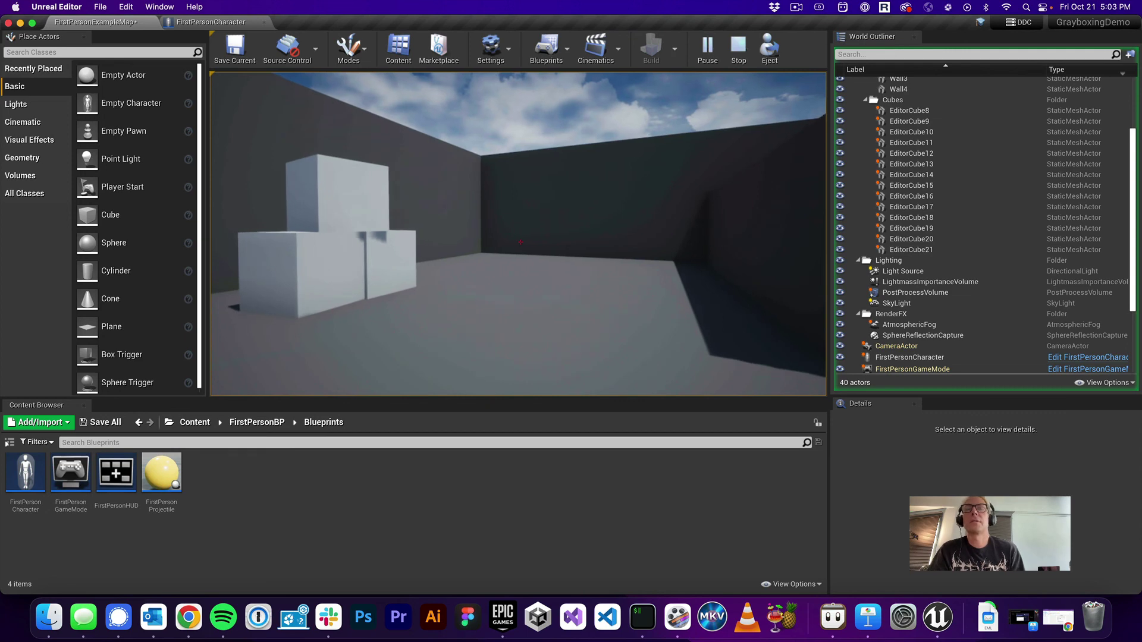